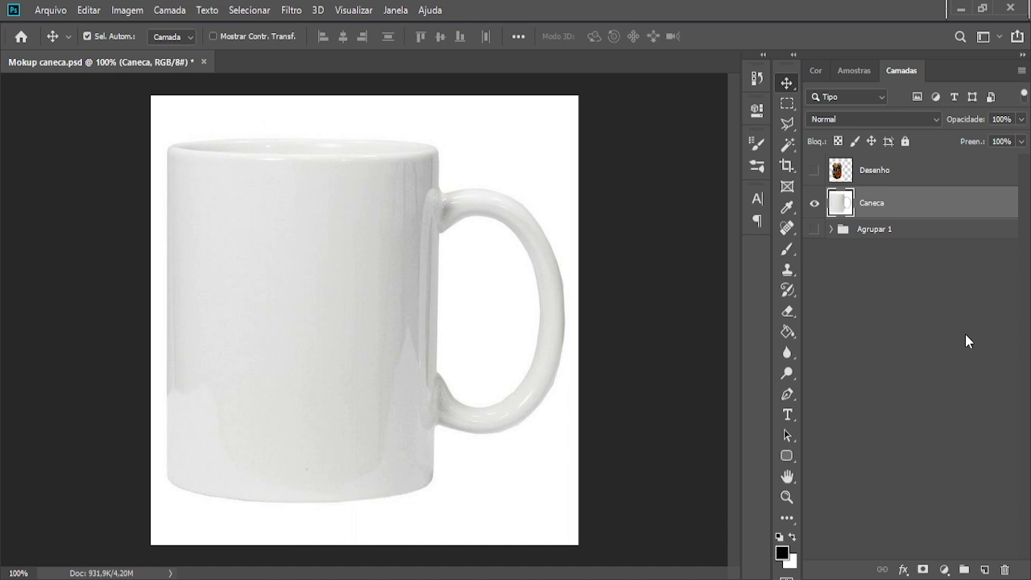
# Preview the finished mockup in the Agrupar 1 group, and check the Caneca and Desenho layers by toggling their visibility.
pyautogui.click(814, 204)
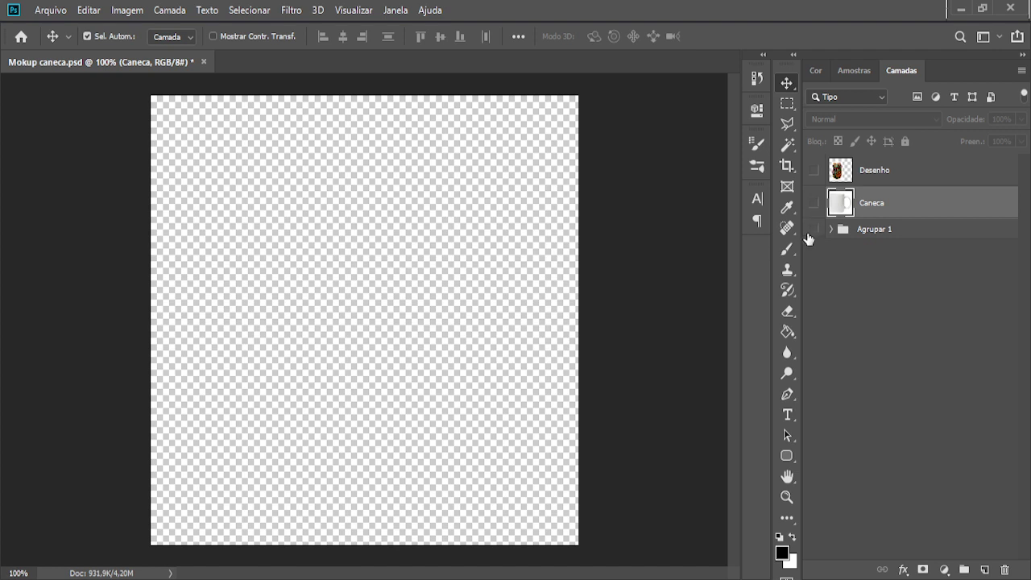
pyautogui.click(814, 229)
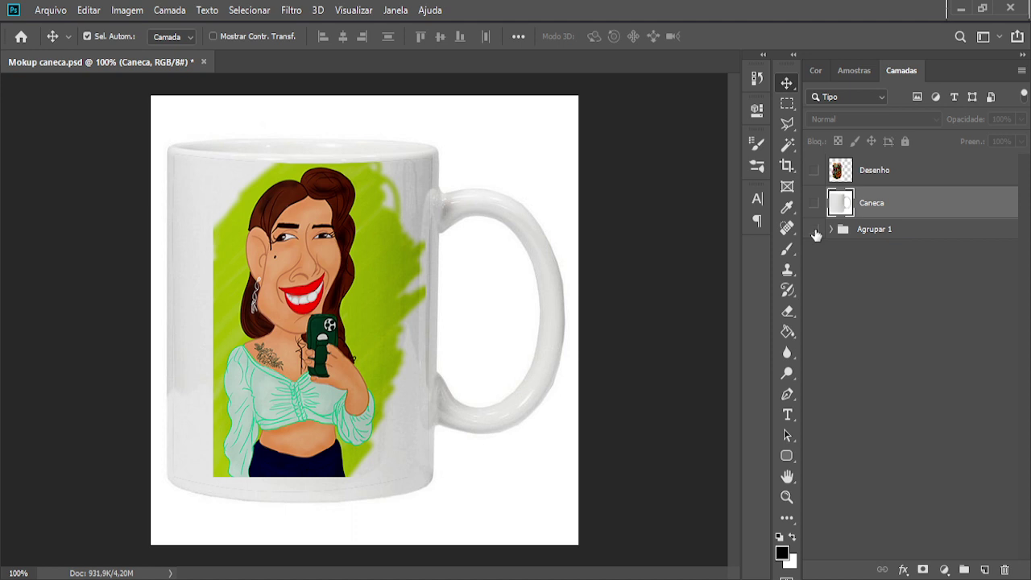
pyautogui.click(815, 231)
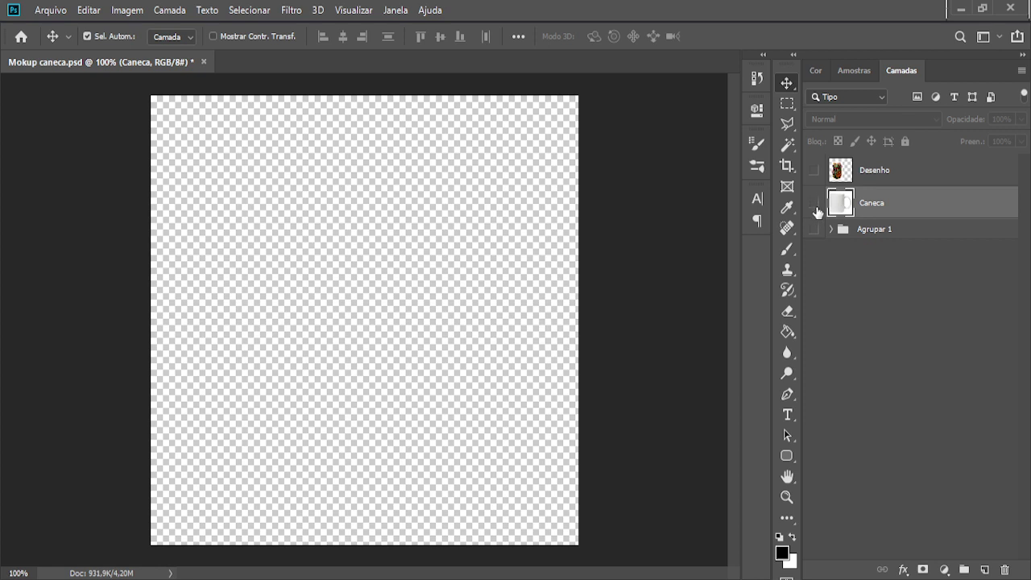
pyautogui.click(814, 204)
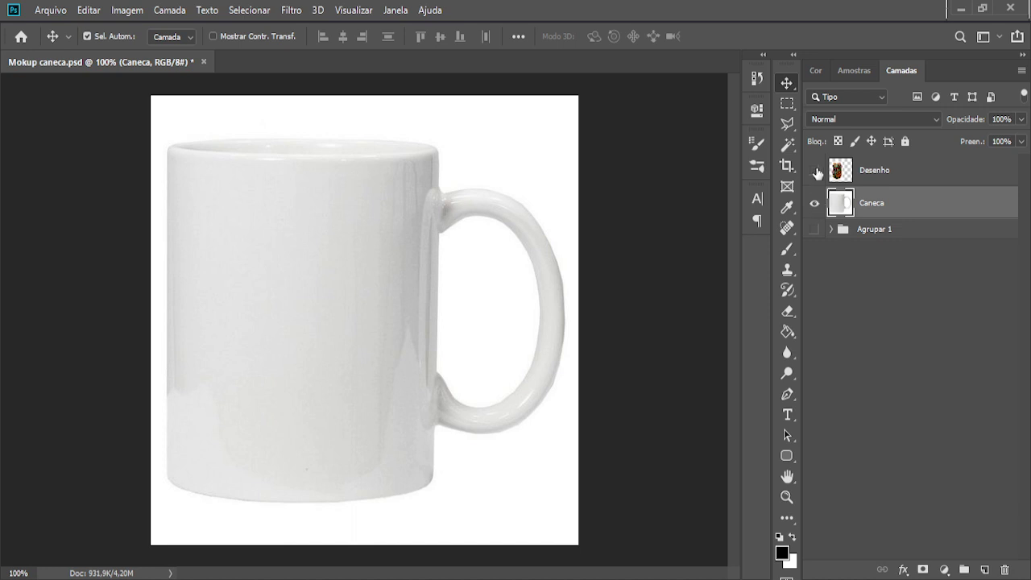
pyautogui.click(815, 171)
pyautogui.click(816, 172)
# Show the Desenho layer, set its blend mode to Normal and its fill (Preen.) to 100%.
pyautogui.click(840, 170)
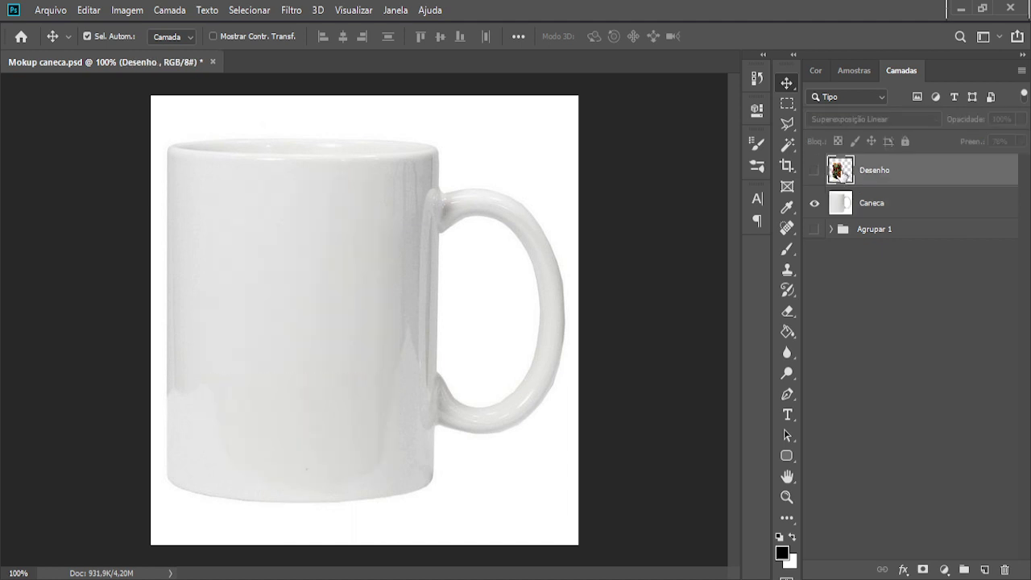
pyautogui.click(815, 171)
pyautogui.click(873, 118)
pyautogui.click(855, 140)
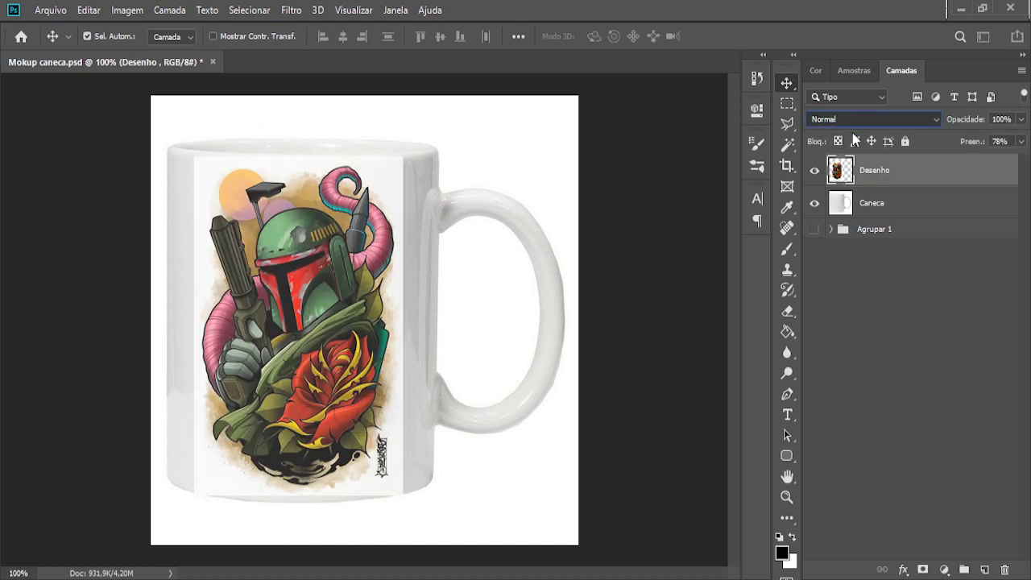
pyautogui.click(1005, 141)
pyautogui.write('100')
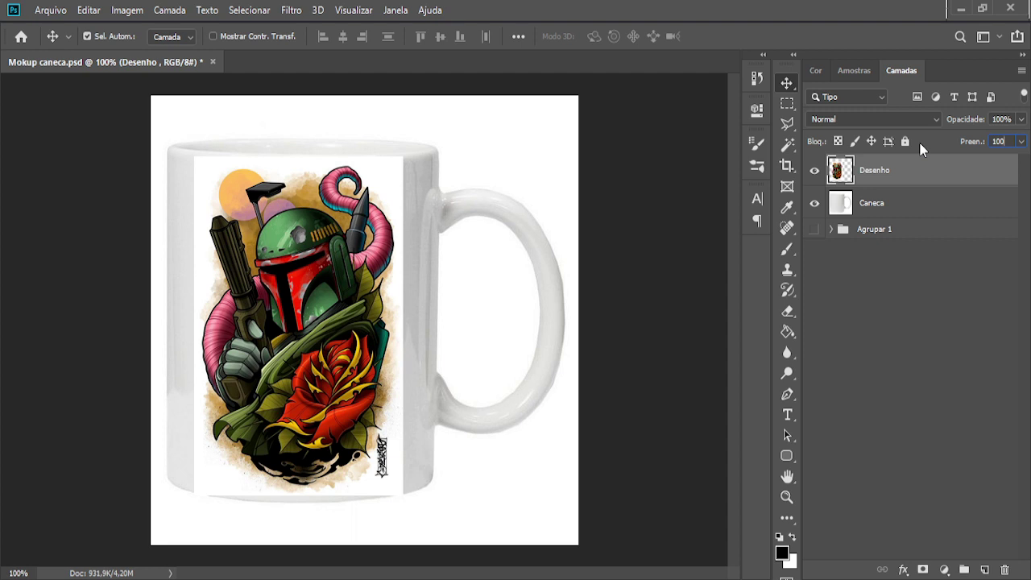
pyautogui.press('Return')
# Enlarge the Desenho artwork proportionally to about 132% so that it spans nearly the full canvas height.
pyautogui.hotkey('ctrl', 't')
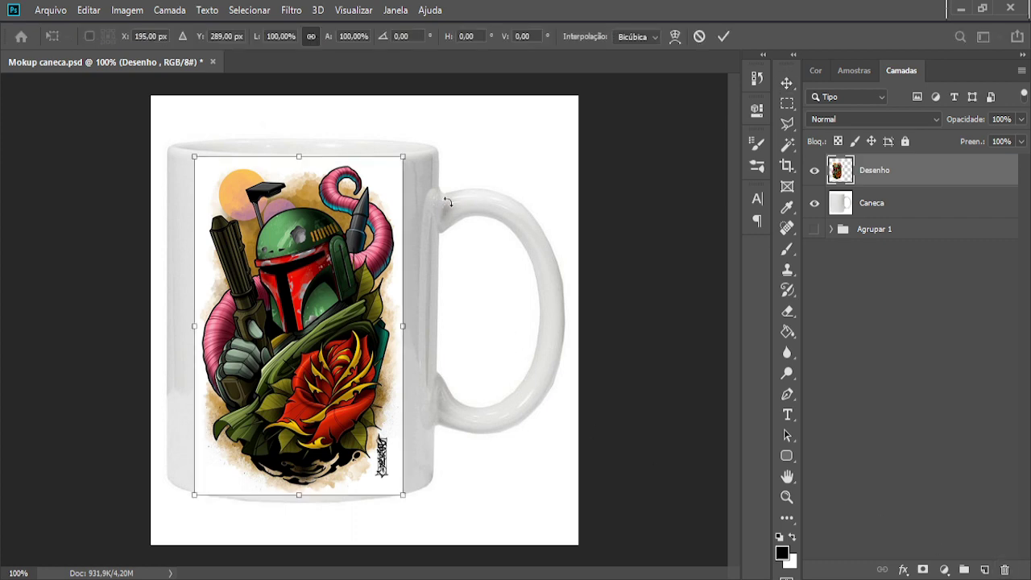
pyautogui.moveTo(401, 157); pyautogui.dragTo(548, 104)
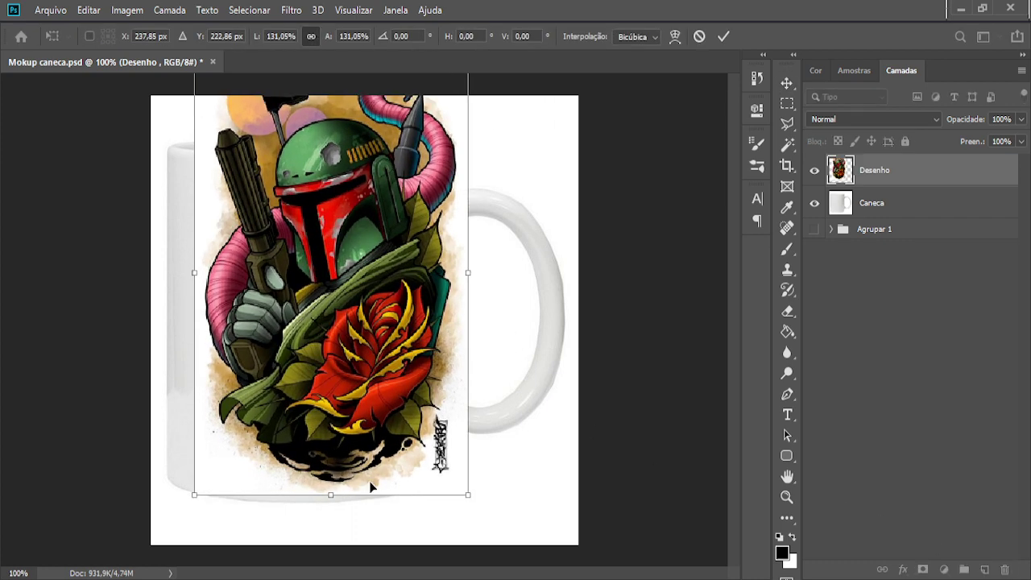
pyautogui.moveTo(468, 495); pyautogui.dragTo(497, 543)
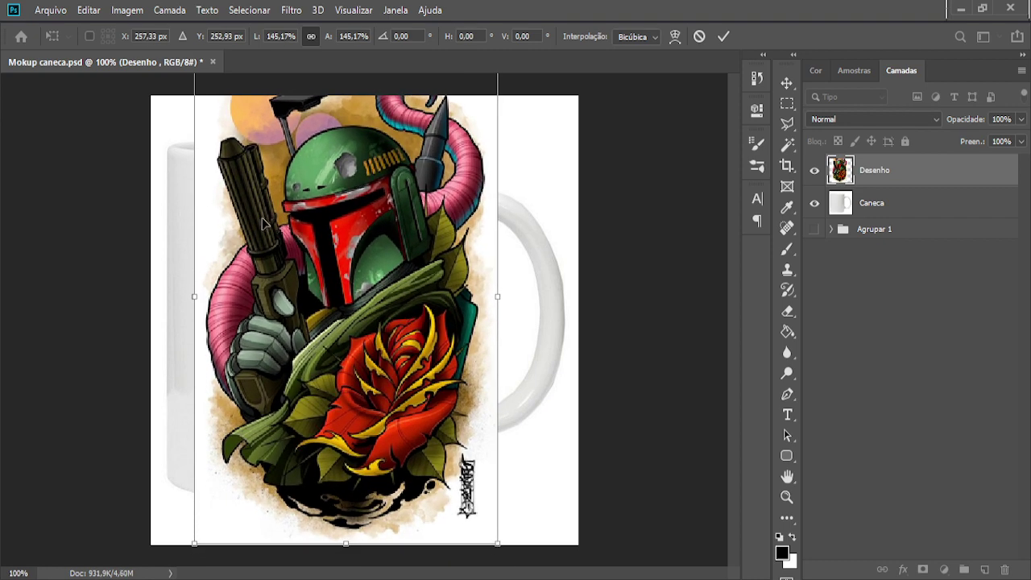
pyautogui.hotkey('ctrl', '-')
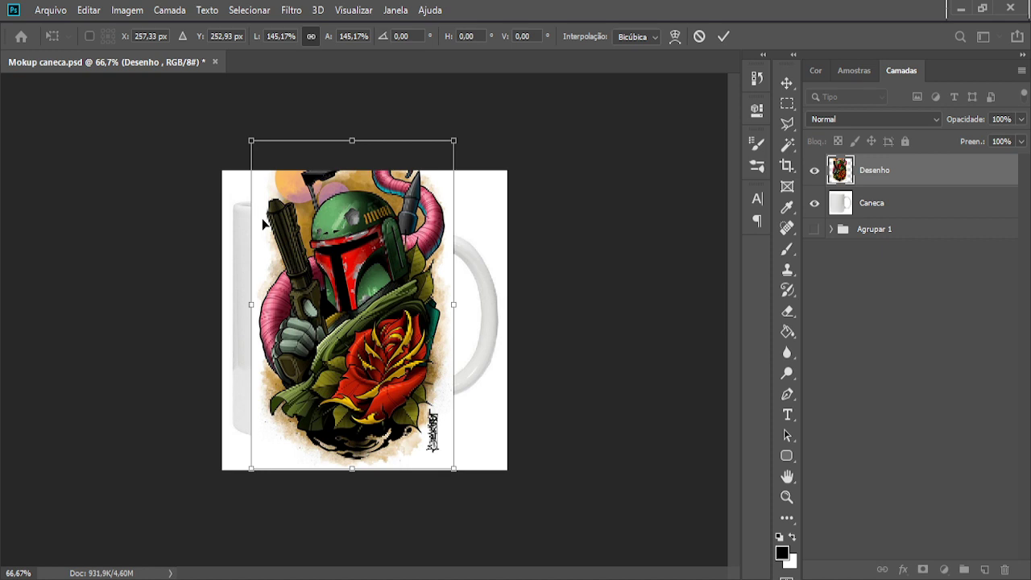
pyautogui.moveTo(249, 138); pyautogui.dragTo(265, 164)
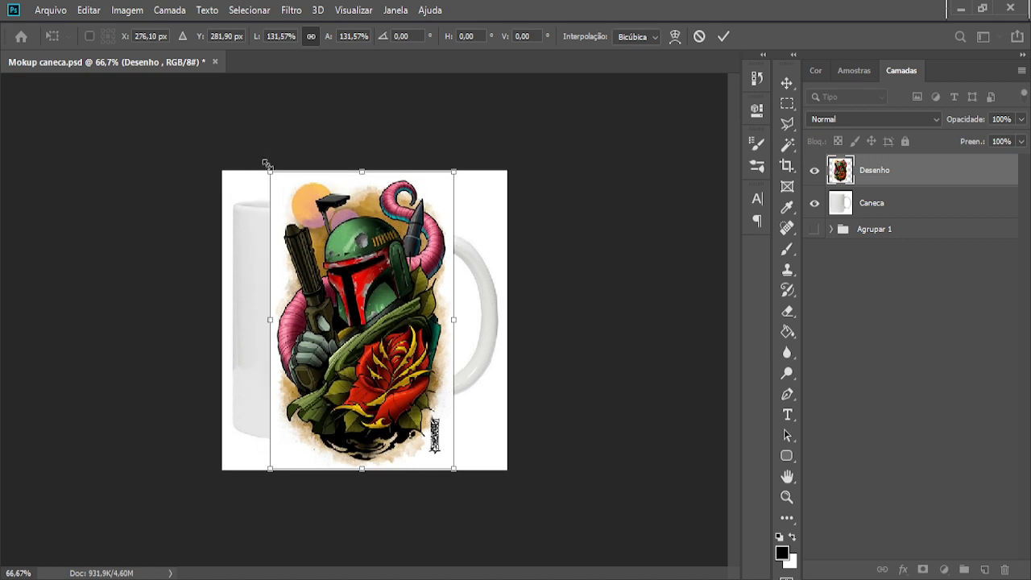
pyautogui.press('Return')
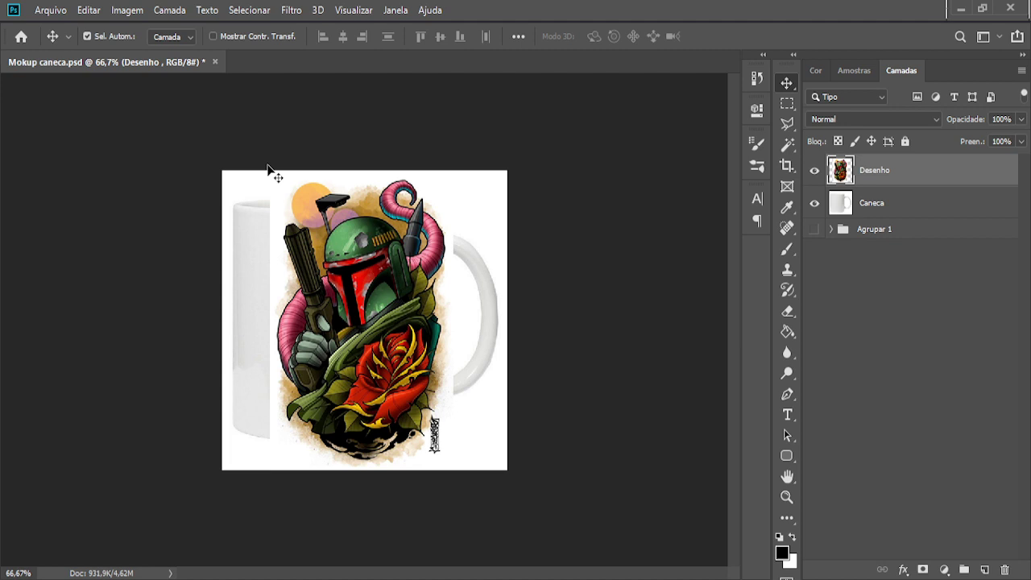
# Hide the Desenho layer and add a new empty layer directly above Caneca.
pyautogui.click(815, 170)
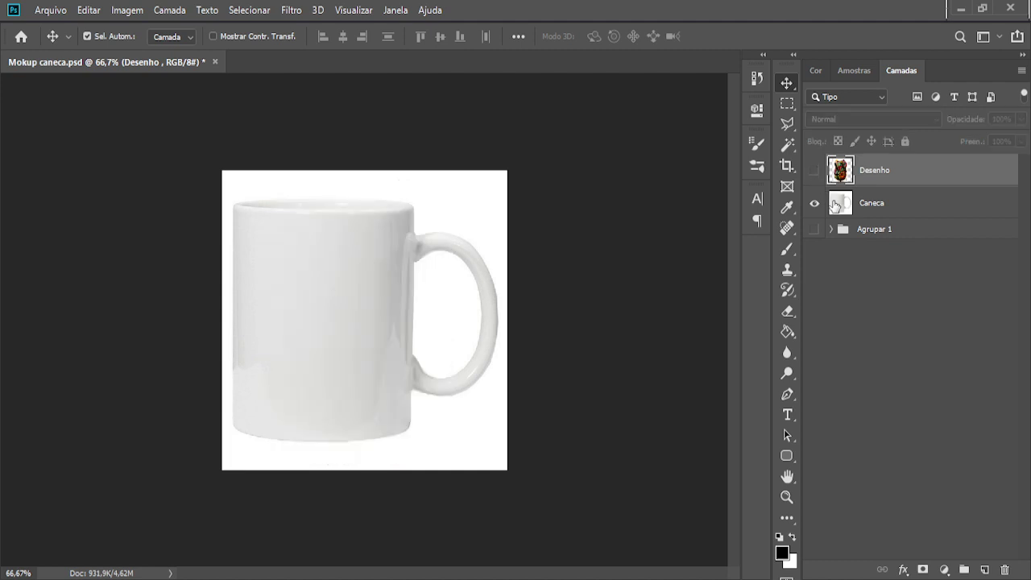
pyautogui.click(835, 205)
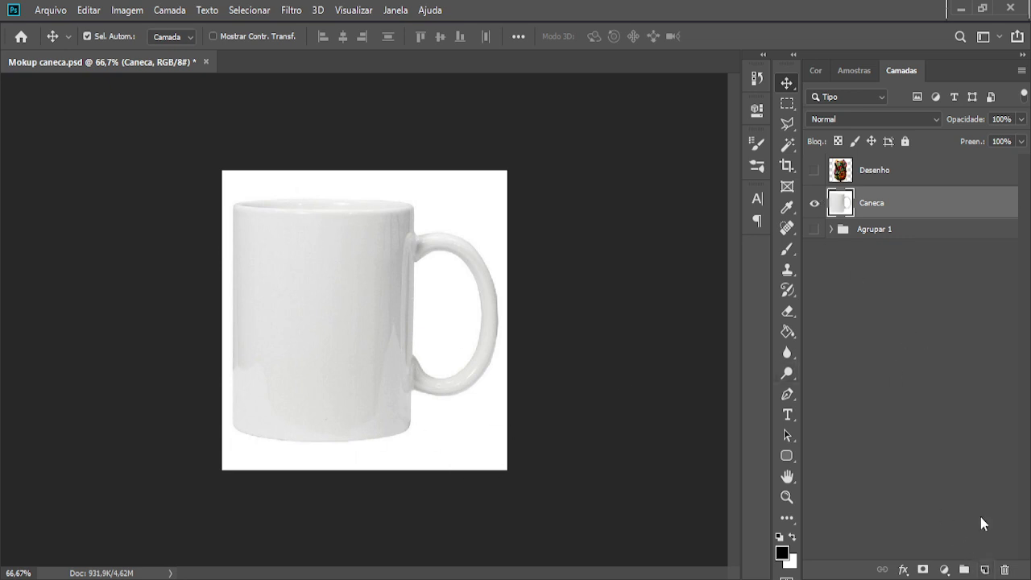
pyautogui.click(985, 569)
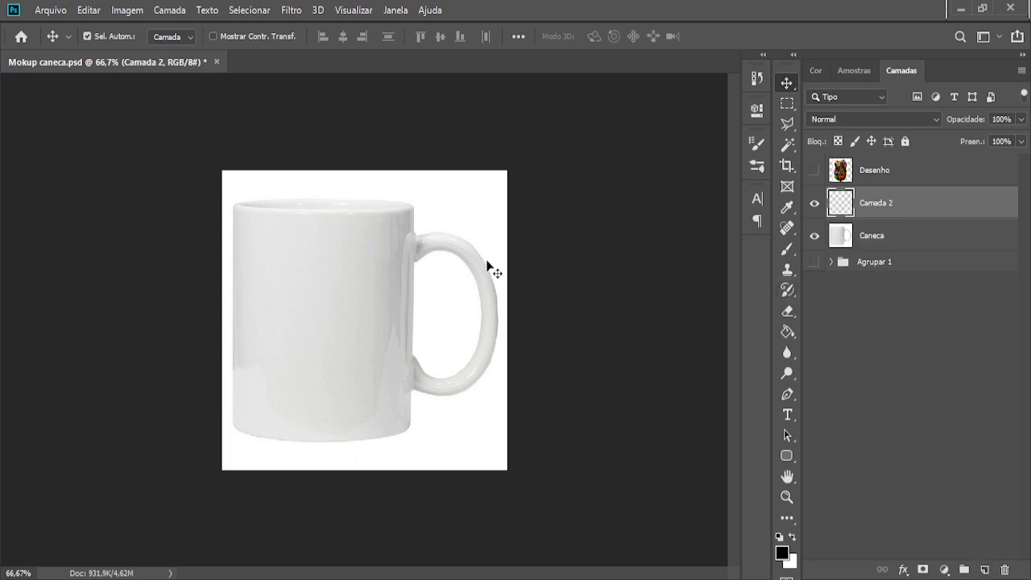
# With the Pen tool in path mode, trace the mug body's front rim with a slight downward curve and continue down its left side.
pyautogui.click(787, 394)
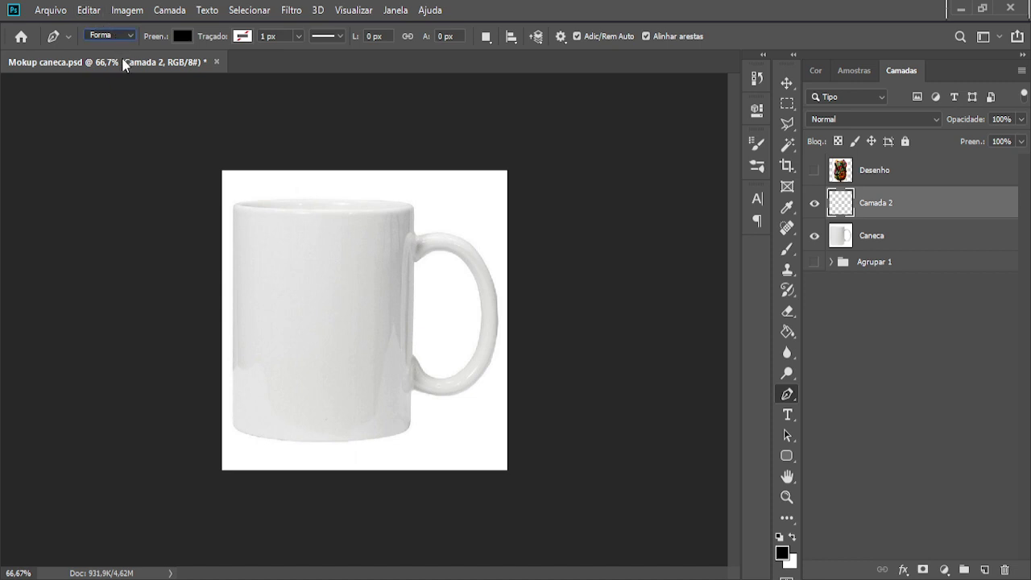
pyautogui.press('Down')
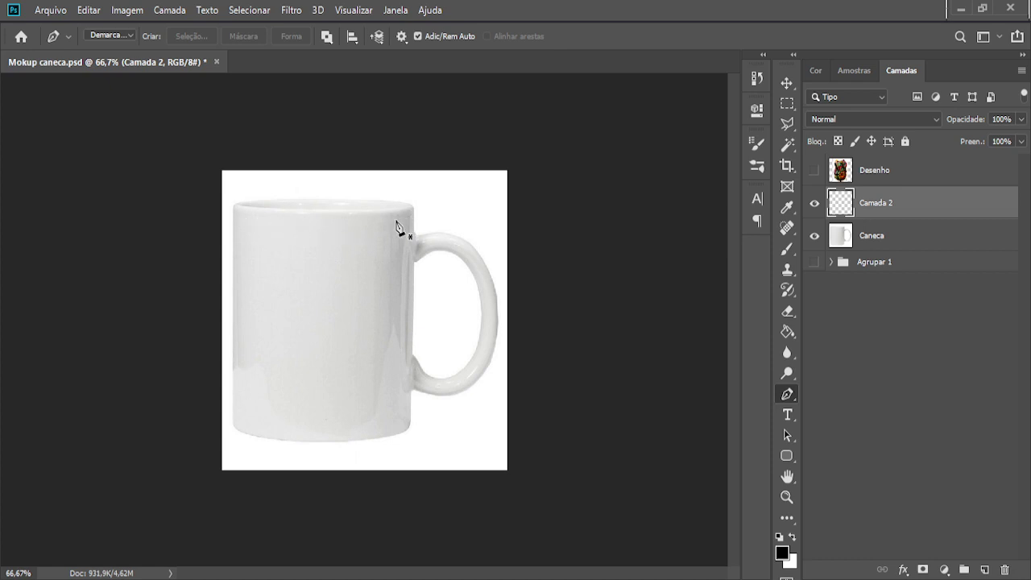
pyautogui.click(402, 214)
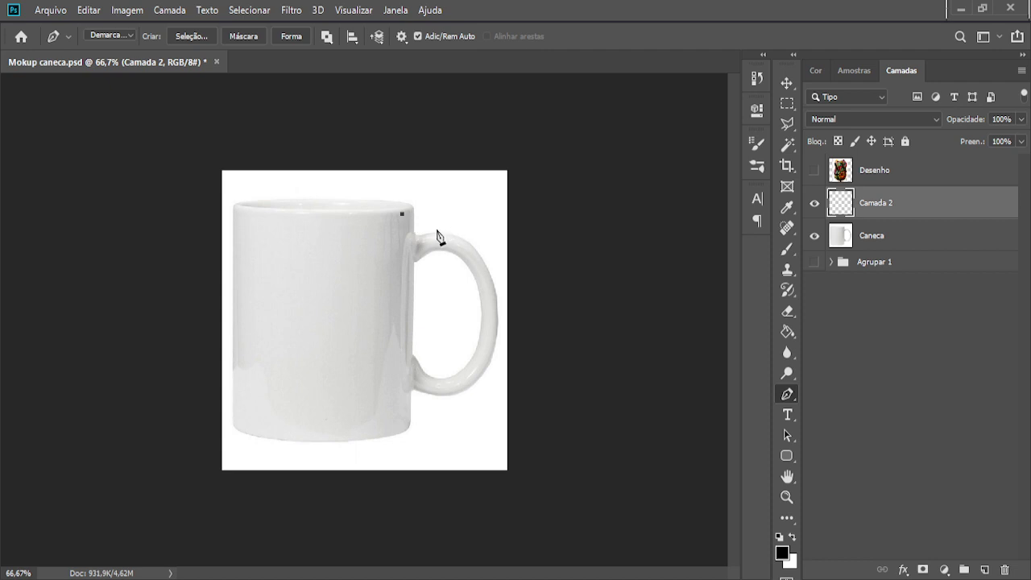
pyautogui.hotkey('ctrl', 'z')
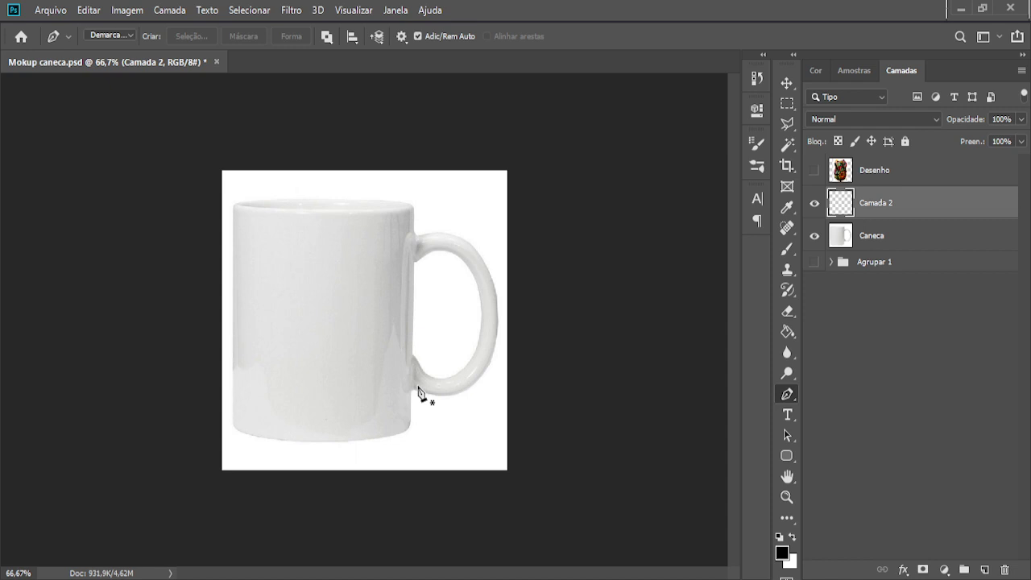
pyautogui.click(405, 215)
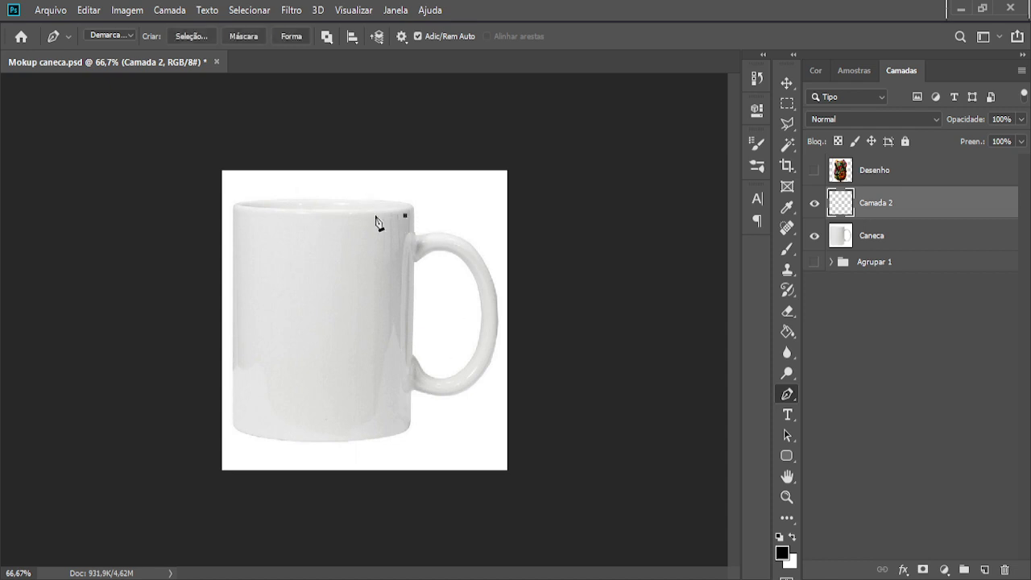
pyautogui.click(234, 212)
pyautogui.moveTo(310, 217); pyautogui.dragTo(310, 223)
pyautogui.click(234, 421)
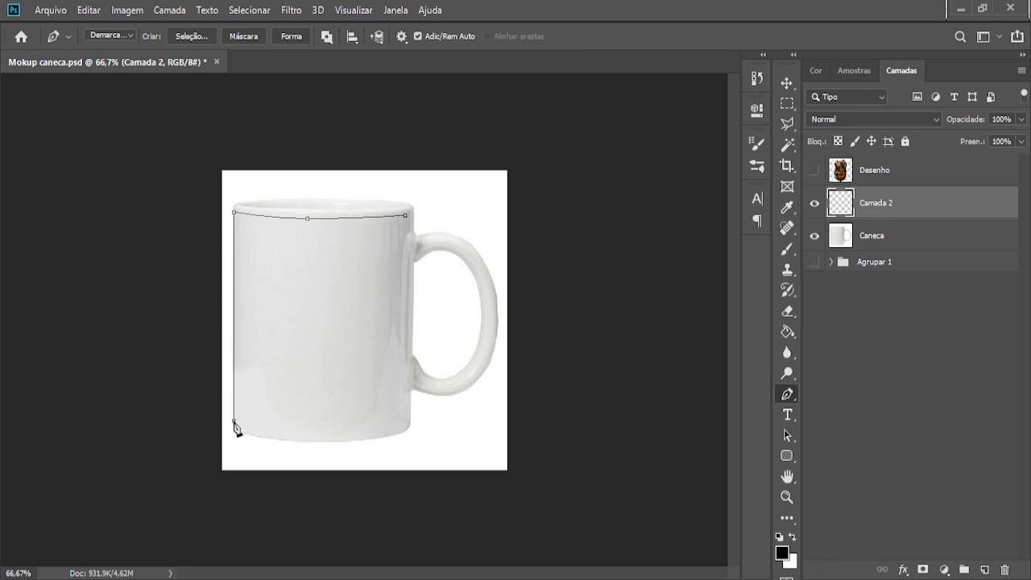
# Close the path along the mug's base and right side, bending the lower edge downward and the right edge slightly inward.
pyautogui.click(407, 421)
pyautogui.click(317, 421)
pyautogui.moveTo(317, 421); pyautogui.dragTo(314, 434)
pyautogui.click(406, 217)
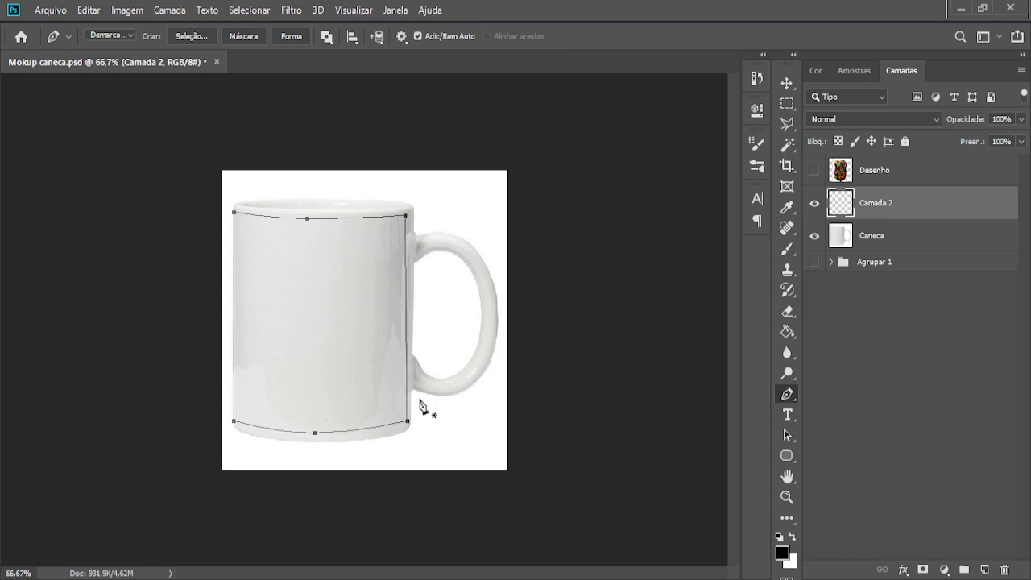
pyautogui.click(406, 318)
pyautogui.moveTo(406, 318); pyautogui.dragTo(403, 318)
# Fill the mug-body path with white on the new layer and dismiss the path.
pyautogui.press('i')
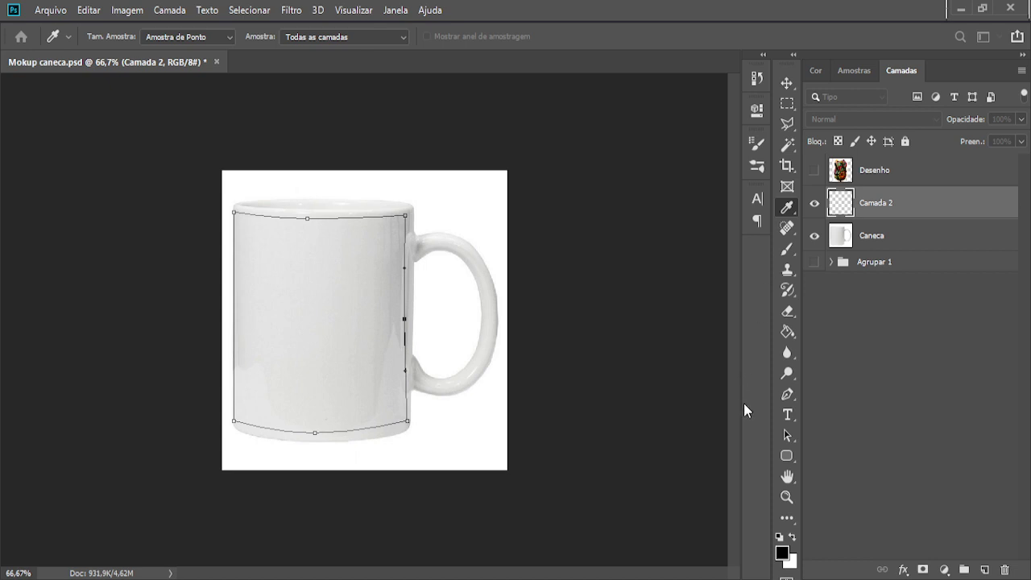
pyautogui.press('p')
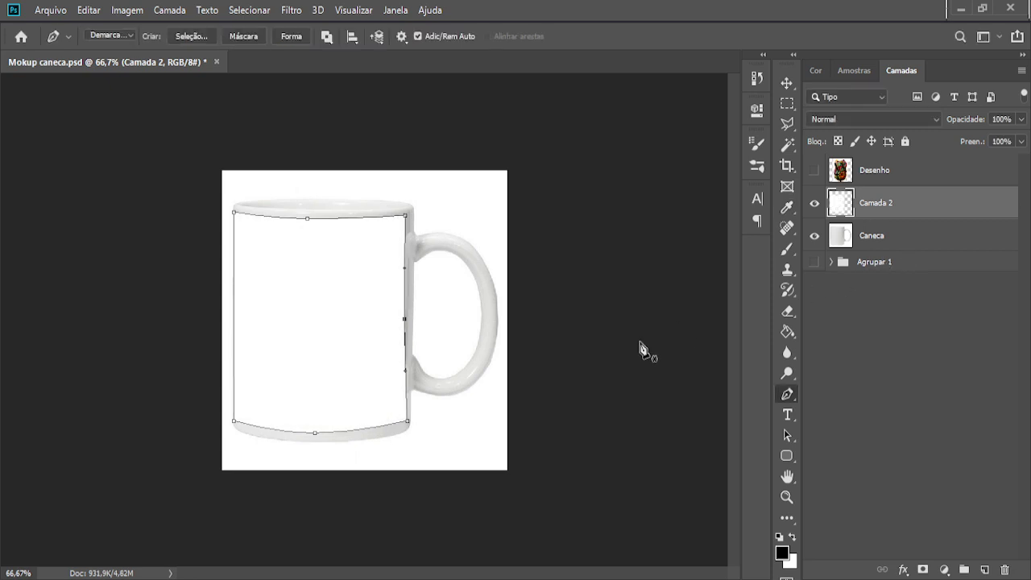
pyautogui.press('Escape')
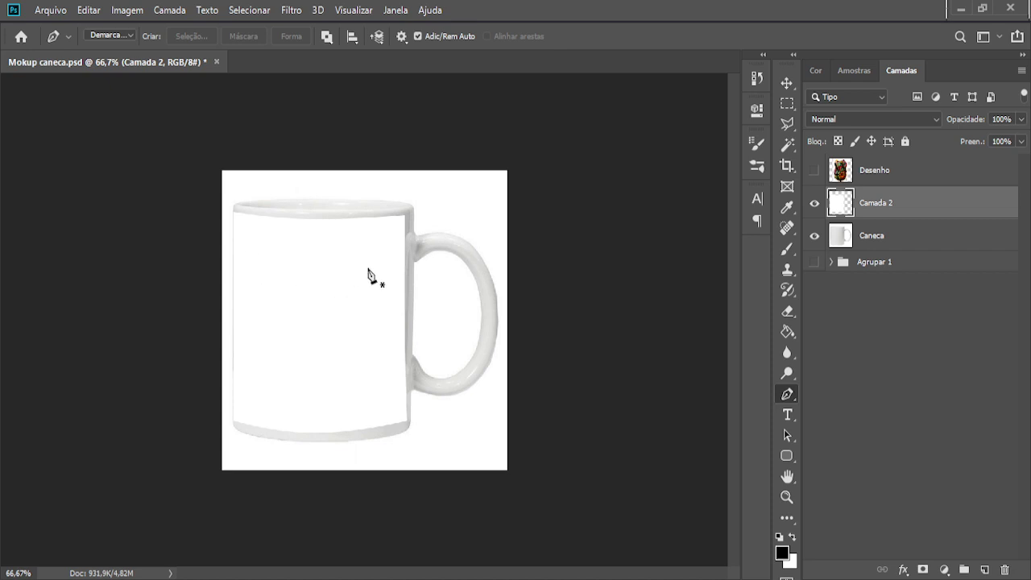
# Rename the white-filled layer as mascara.
pyautogui.doubleClick(871, 203)
pyautogui.write('Ma')
pyautogui.write('sca')
pyautogui.hotkey('shift', 'Left')
pyautogui.write('ma')
pyautogui.hotkey('ctrl', 'a')
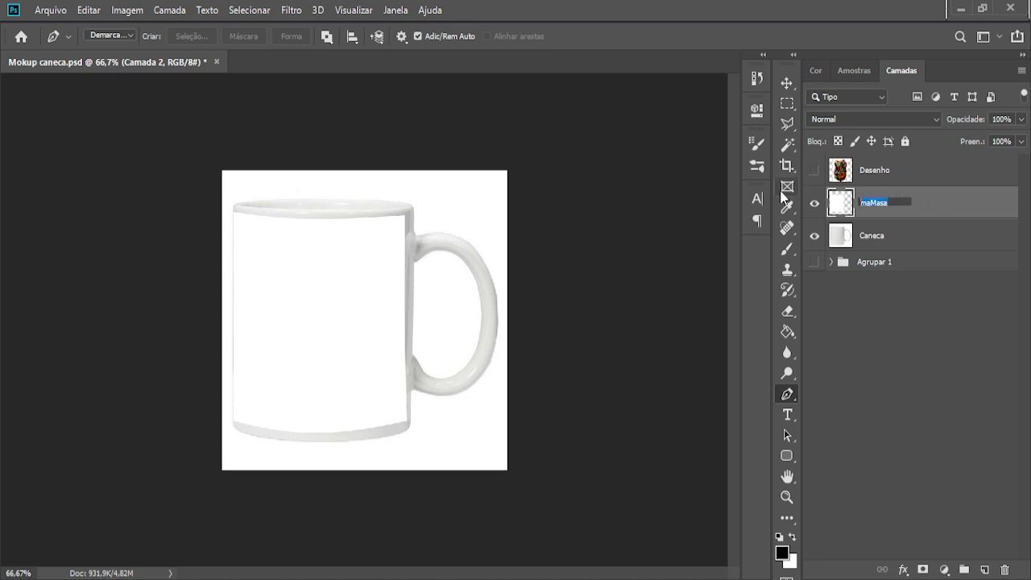
pyautogui.write('mascara')
pyautogui.press('Return')
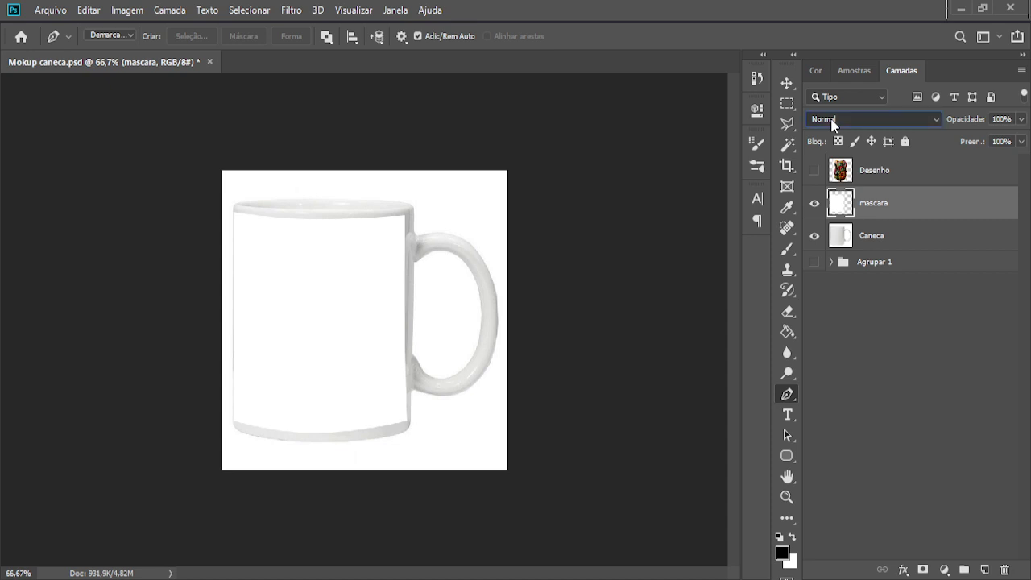
# Set the mascara layer's blend mode to Superexposição Linear and compare the mug with the layer off and on.
pyautogui.press('Down')
pyautogui.press('Down')
pyautogui.press('Down')
pyautogui.press('Down')
pyautogui.press('Down')
pyautogui.press('Down')
pyautogui.press('Up')
pyautogui.press('Up')
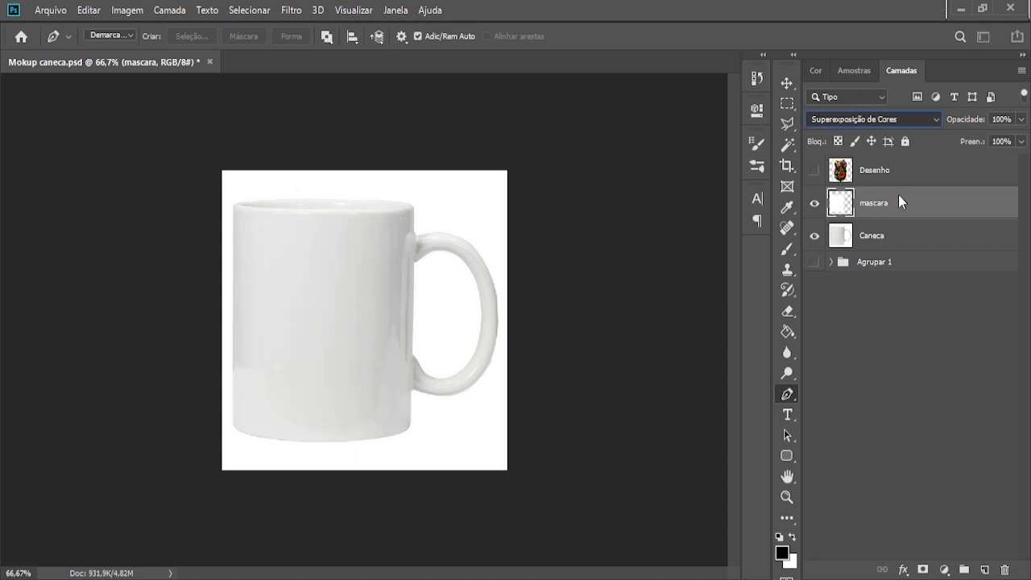
pyautogui.press('Down')
pyautogui.click(815, 204)
pyautogui.click(815, 204)
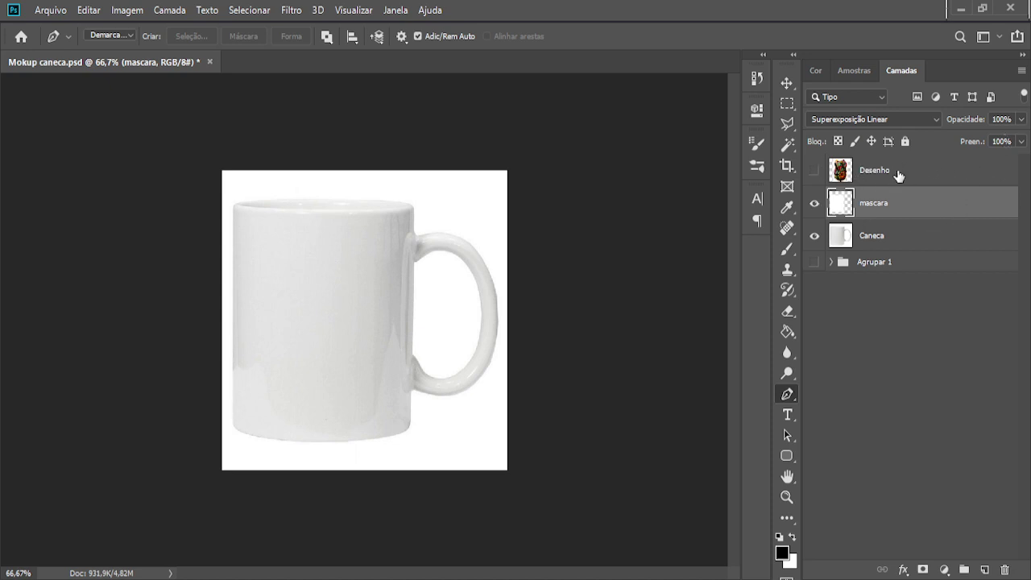
# Show the Desenho layer and move its artwork over the mug body, aligned with the mug's left side.
pyautogui.click(856, 177)
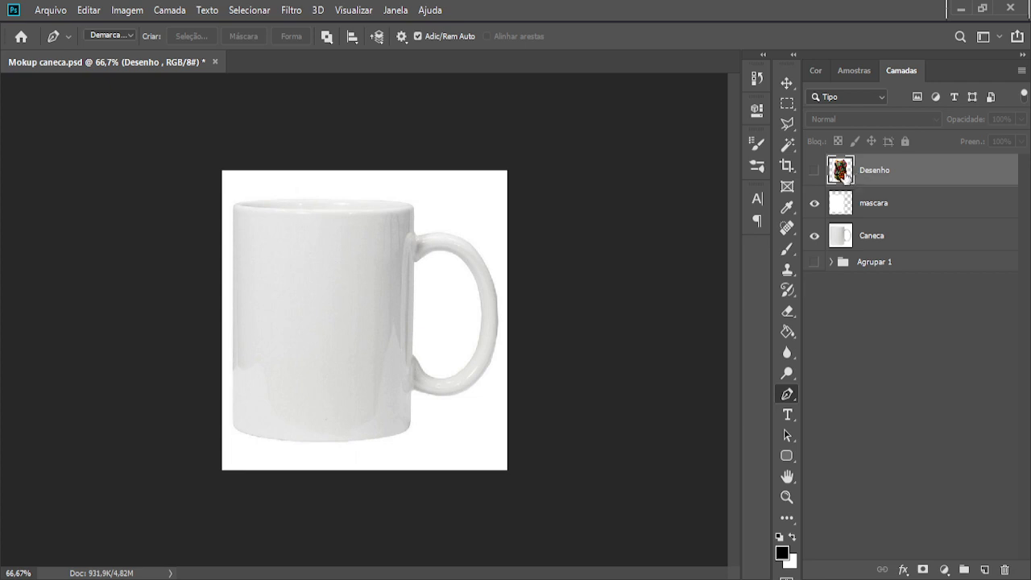
pyautogui.click(815, 170)
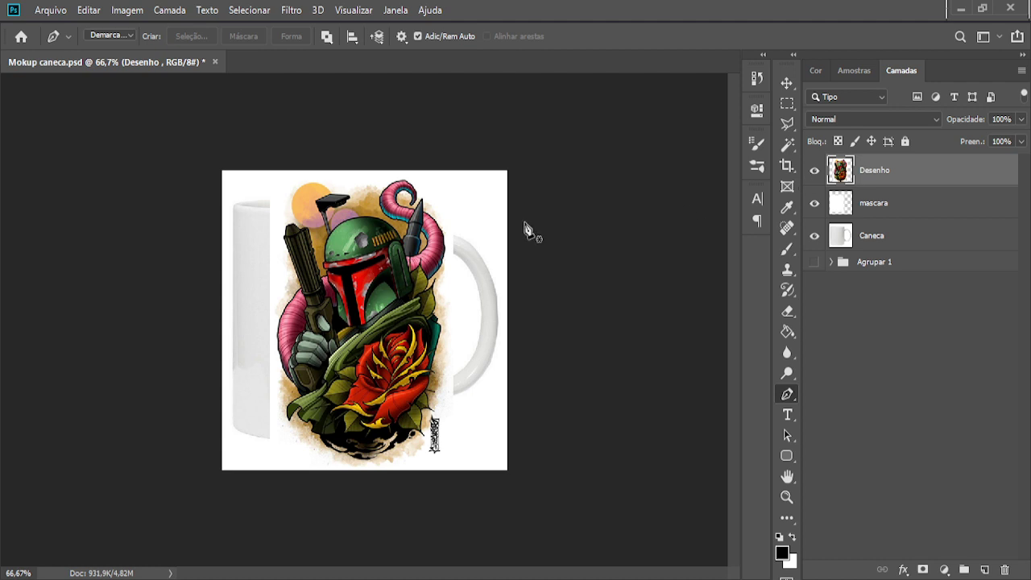
pyautogui.click(786, 86)
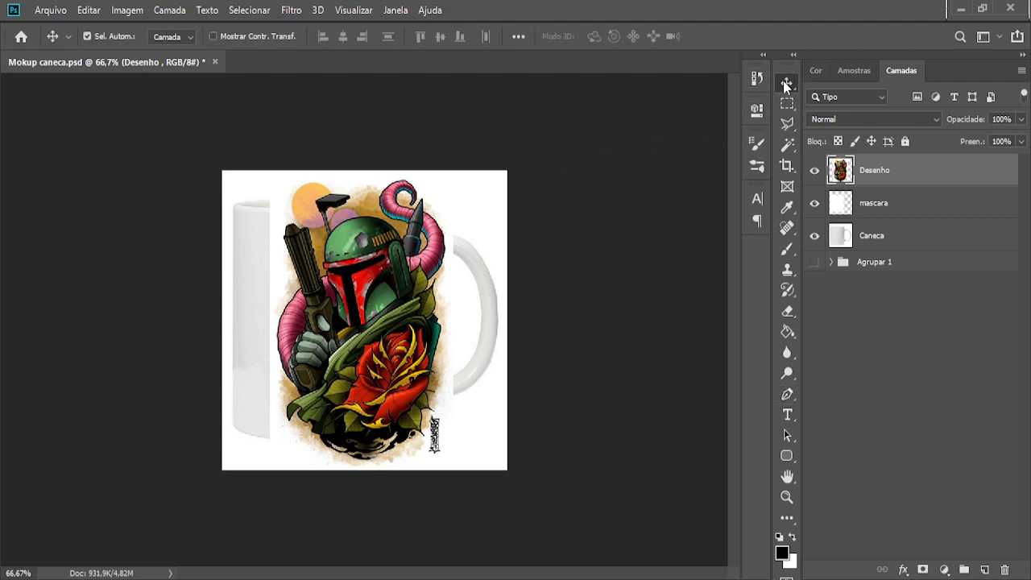
pyautogui.moveTo(372, 292); pyautogui.dragTo(334, 282)
# Scale the Desenho artwork proportionally to about 74% so it fits inside the mug body.
pyautogui.hotkey('ctrl', 't')
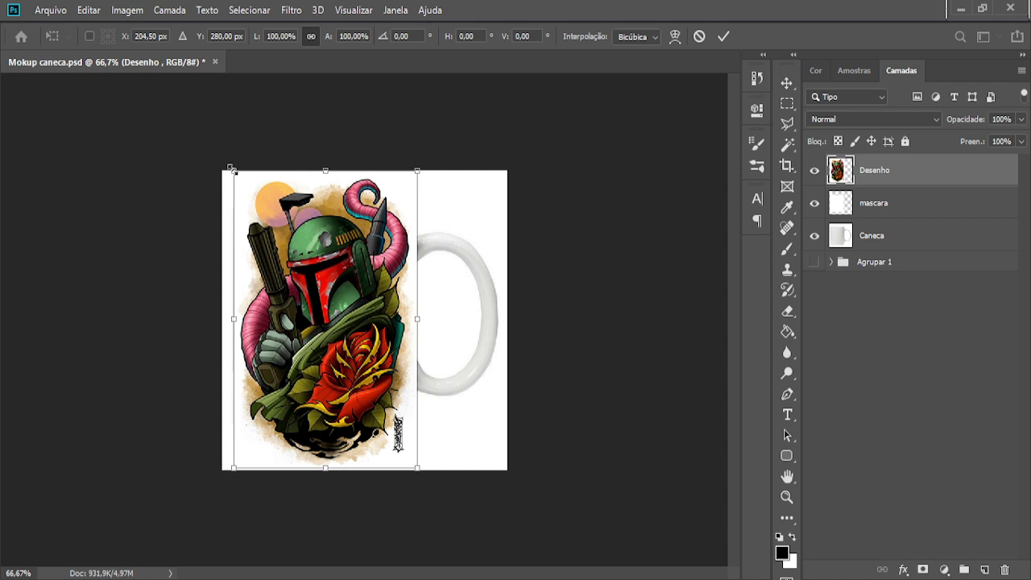
pyautogui.click(310, 37)
pyautogui.click(311, 37)
pyautogui.click(312, 38)
pyautogui.click(310, 36)
pyautogui.click(311, 37)
pyautogui.moveTo(232, 170); pyautogui.dragTo(269, 209)
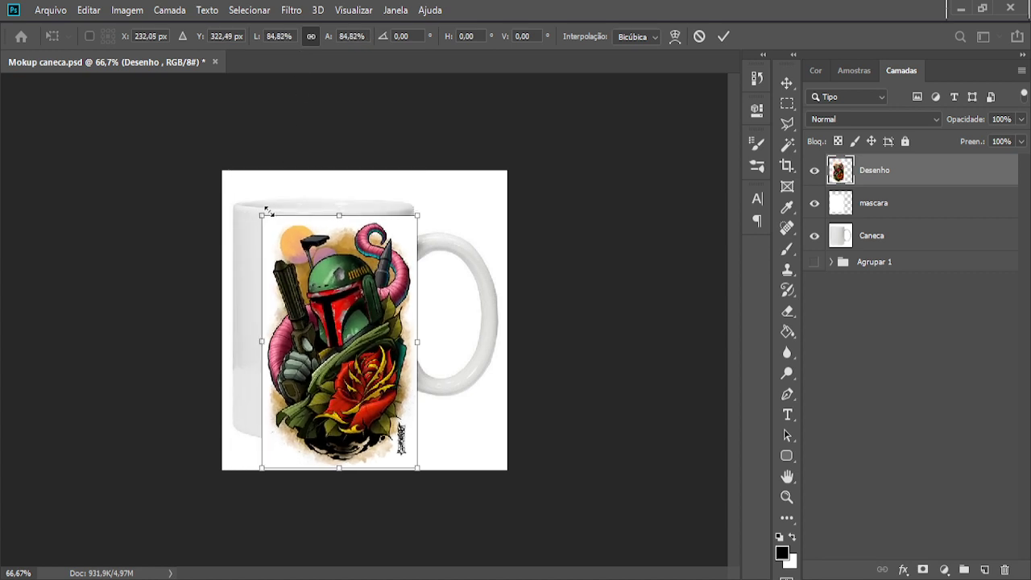
pyautogui.moveTo(417, 466); pyautogui.dragTo(399, 436)
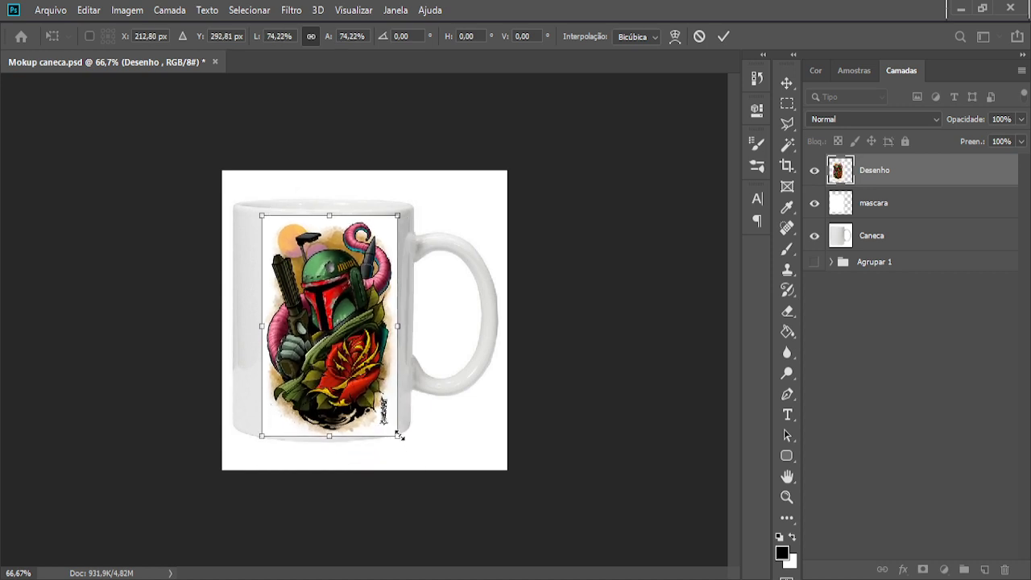
pyautogui.press('Return')
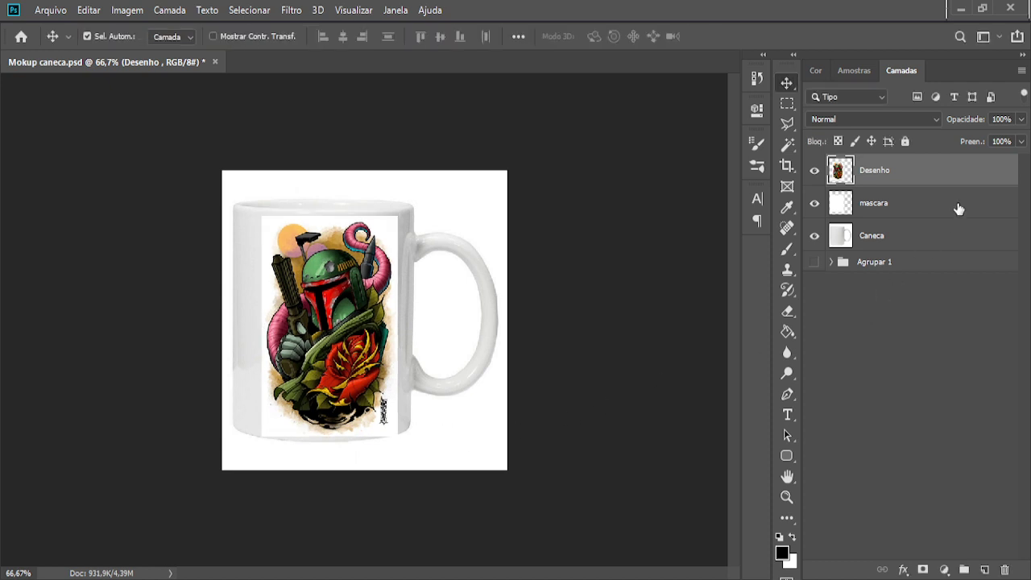
# Clip the Desenho layer to the mascara layer below it.
pyautogui.press('alt')
pyautogui.press('alt')
pyautogui.keyDown('alt'); pyautogui.click(844, 183); pyautogui.keyUp('alt')
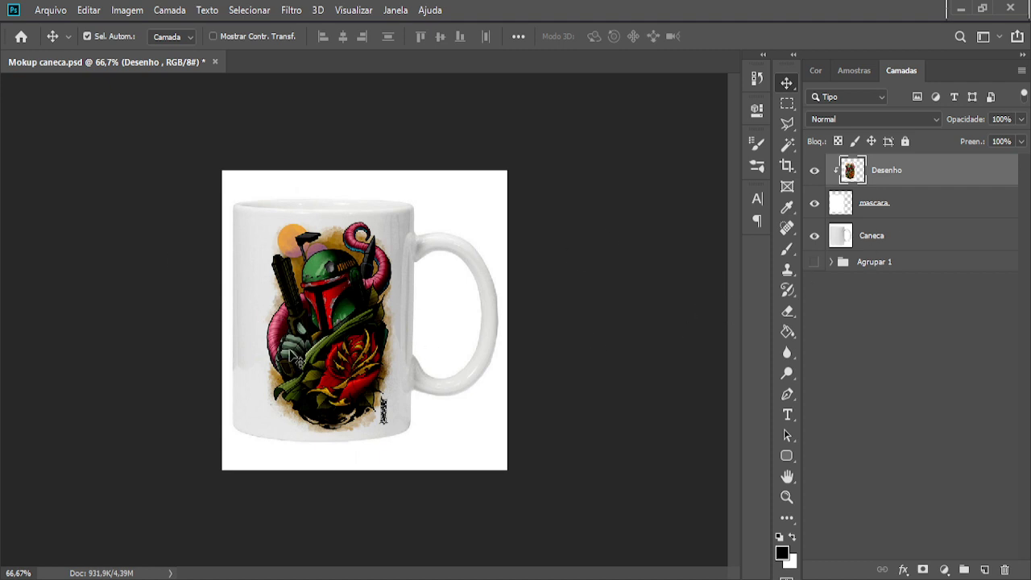
# Load the mascara shape as a selection, centre the Desenho artwork in it horizontally and vertically, and deselect.
pyautogui.press('ctrl')
pyautogui.keyDown('ctrl'); pyautogui.click(854, 217); pyautogui.keyUp('ctrl')
pyautogui.keyDown('ctrl'); pyautogui.click(840, 204); pyautogui.keyUp('ctrl')
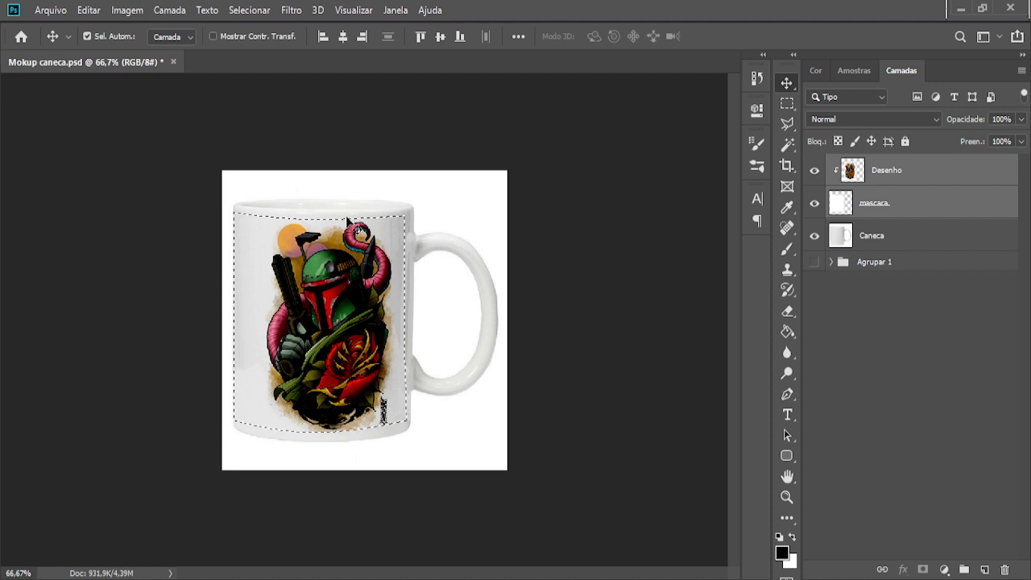
pyautogui.click(914, 178)
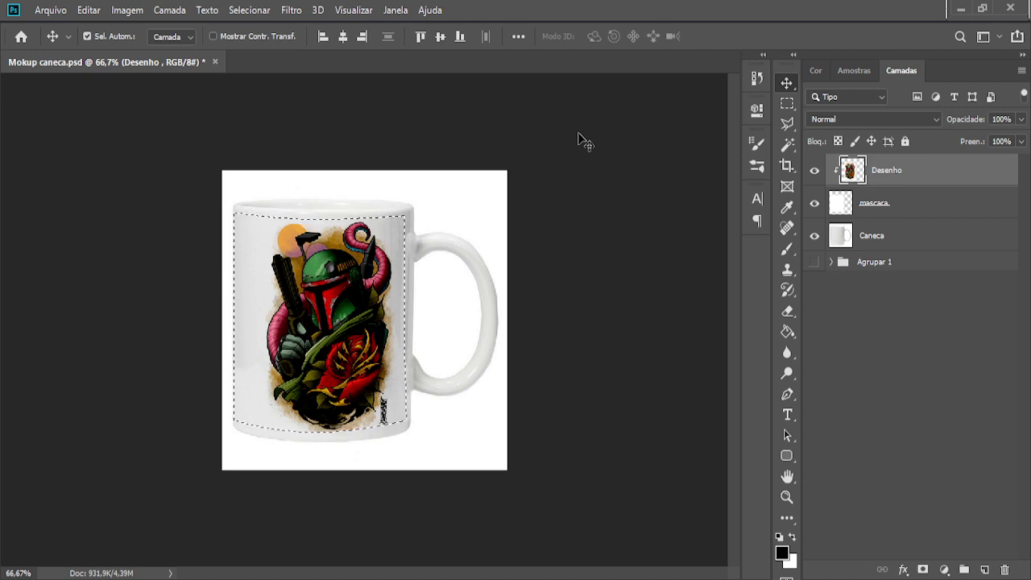
pyautogui.click(343, 38)
pyautogui.click(440, 36)
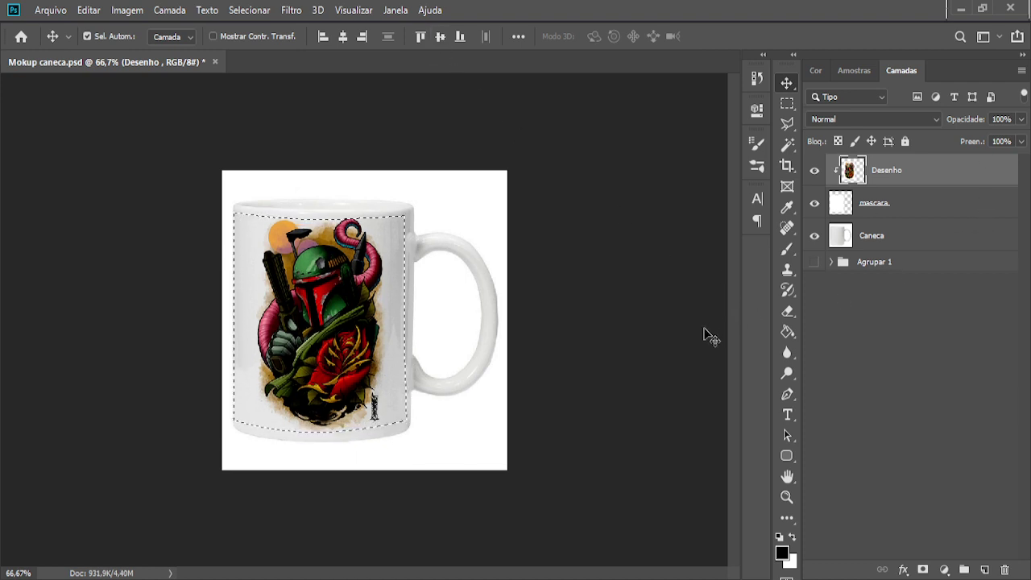
pyautogui.hotkey('ctrl', 'd')
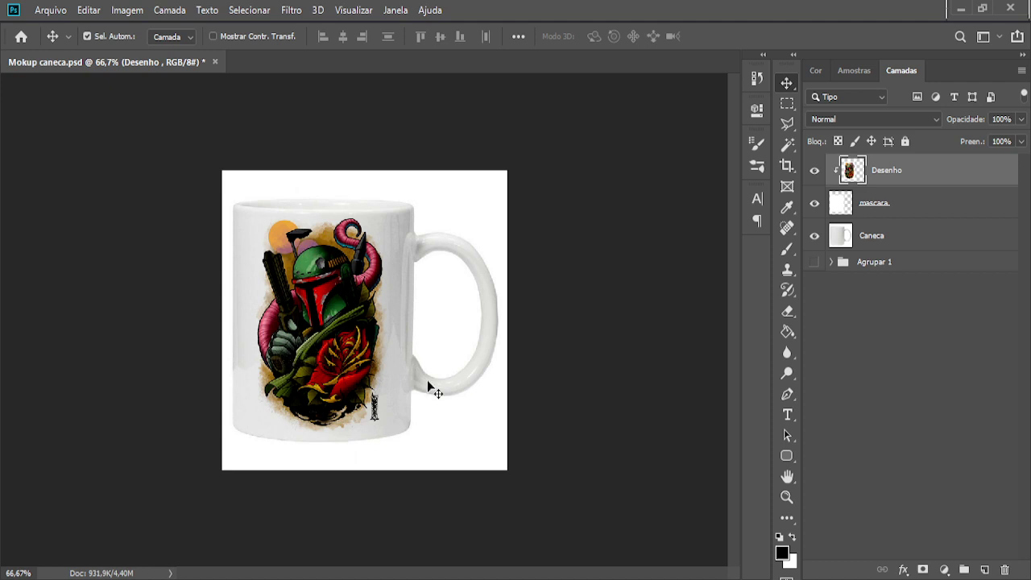
# Try the Desenho layer's fill at 78% and restore it to 100%.
pyautogui.click(834, 206)
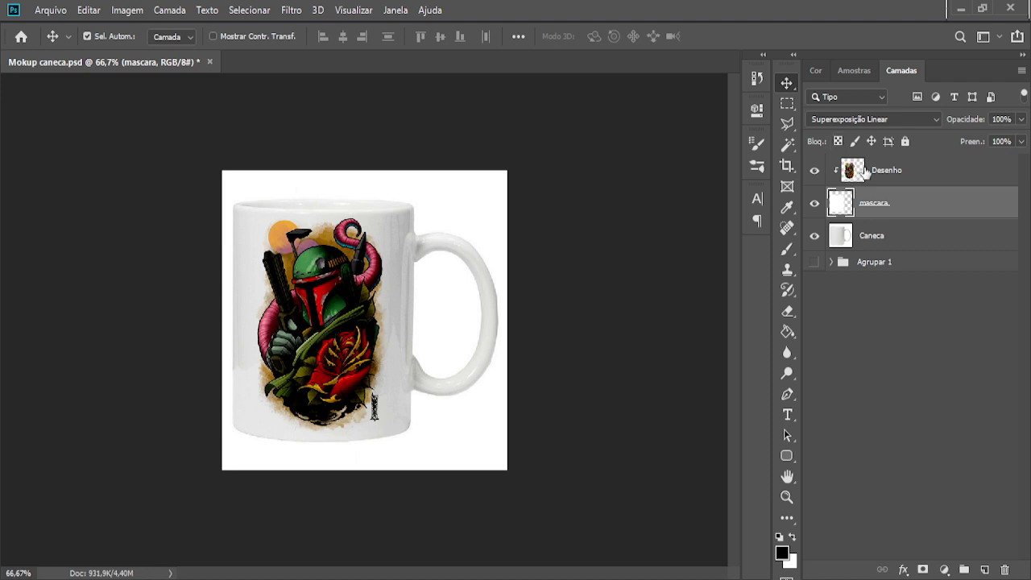
pyautogui.click(855, 173)
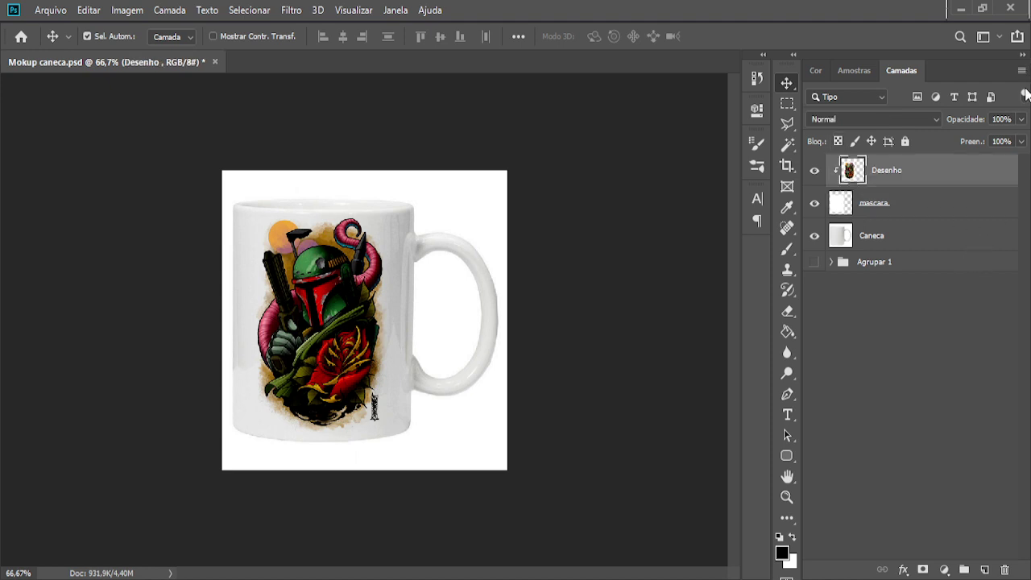
pyautogui.click(992, 139)
pyautogui.click(1004, 118)
pyautogui.click(1002, 140)
pyautogui.press('Return')
pyautogui.write('78')
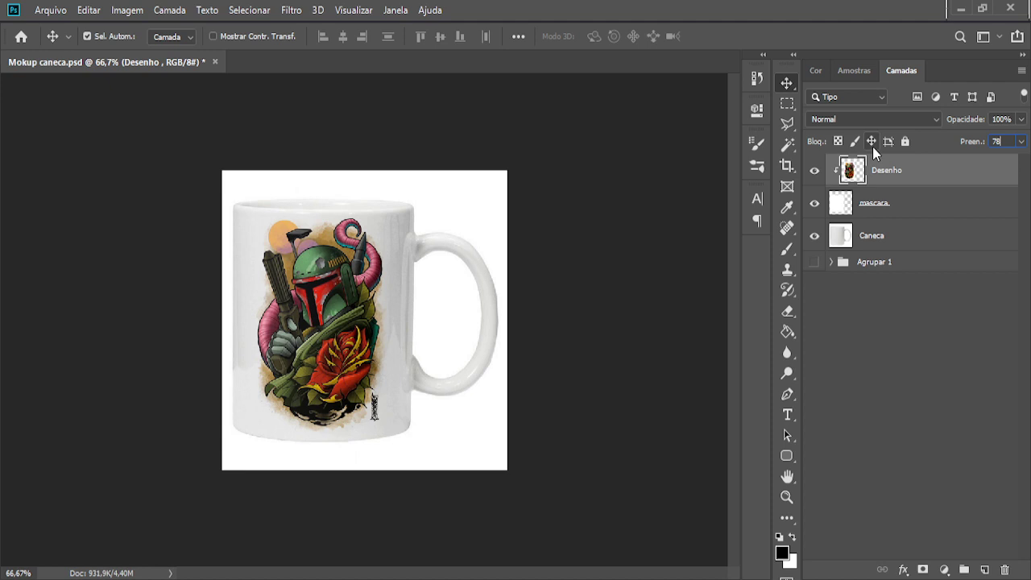
pyautogui.click(1005, 142)
pyautogui.write('100')
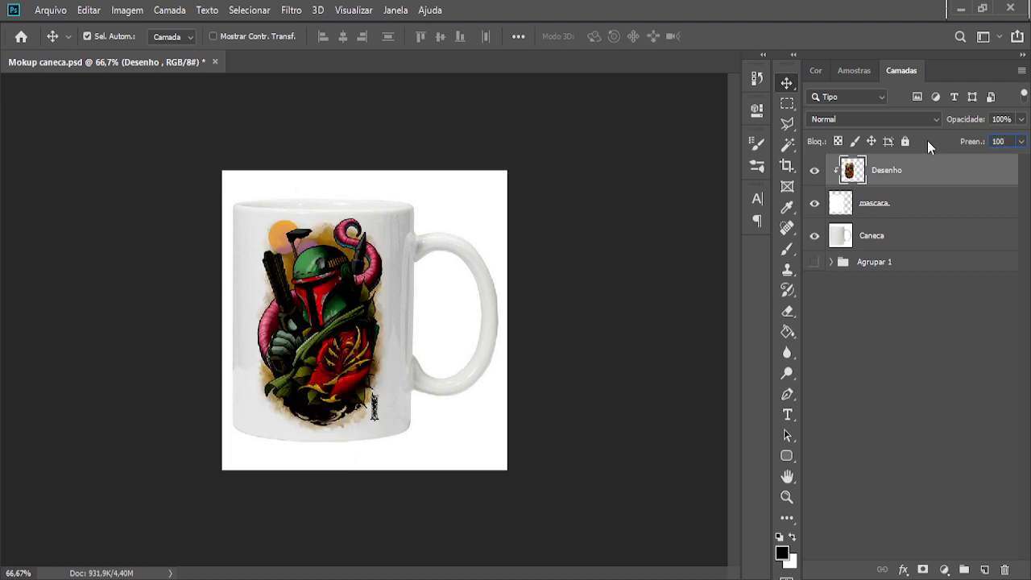
pyautogui.press('Return')
# Try adjusting the Desenho layer's advanced blending options and revert the adjustments.
pyautogui.press('h')
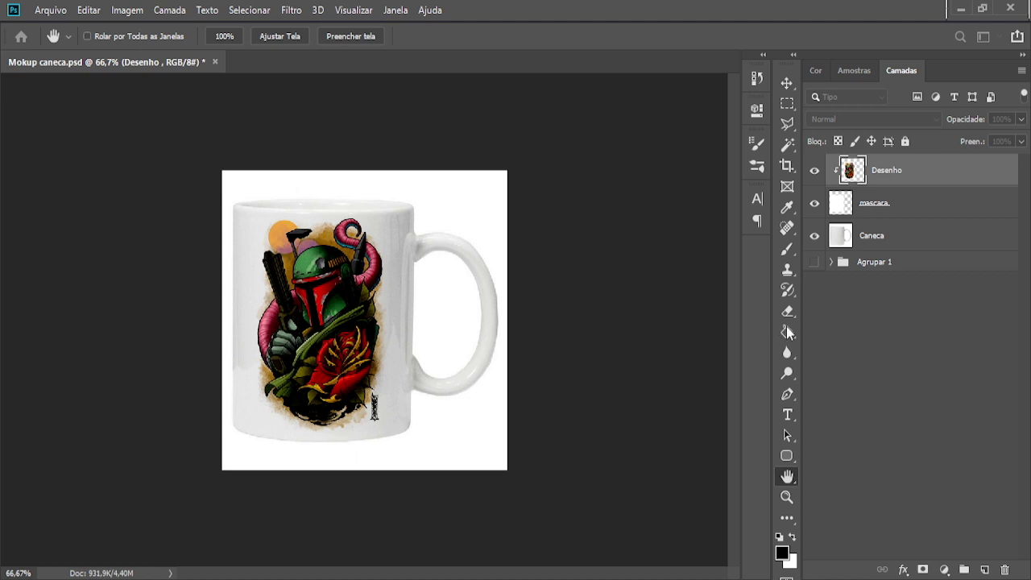
pyautogui.press('5')
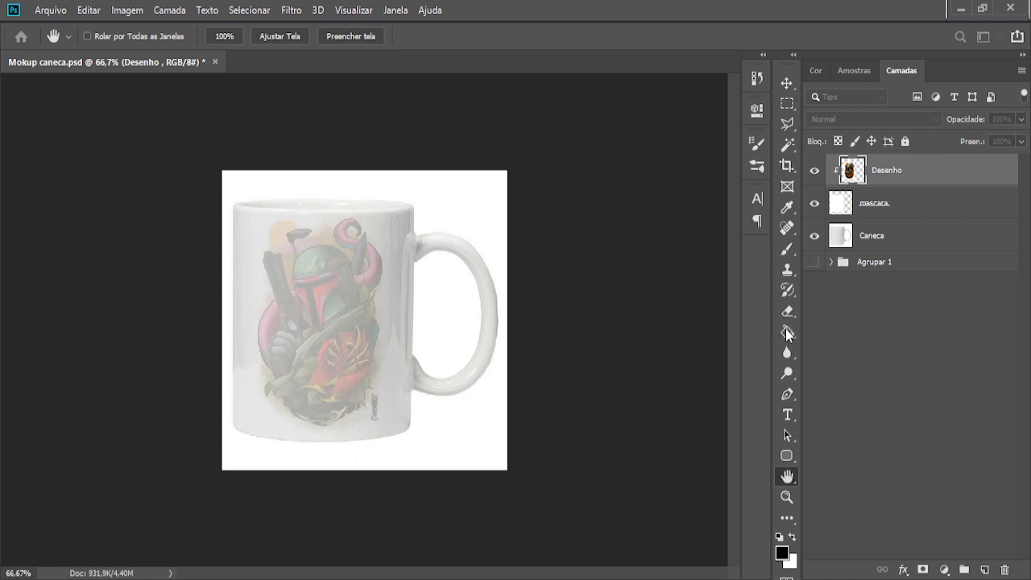
pyautogui.press('1')
pyautogui.press('0')
pyautogui.press('0')
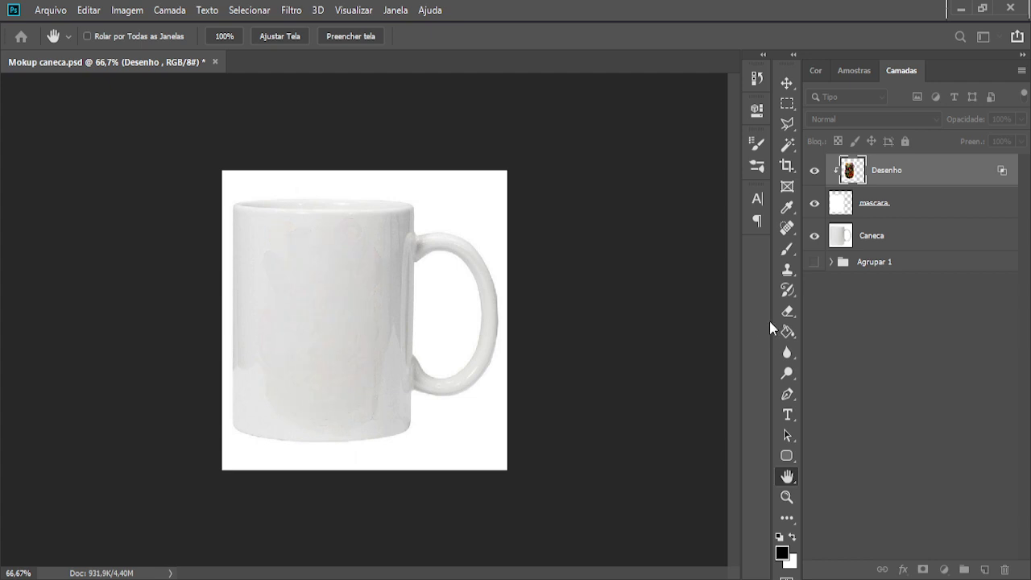
pyautogui.press('0')
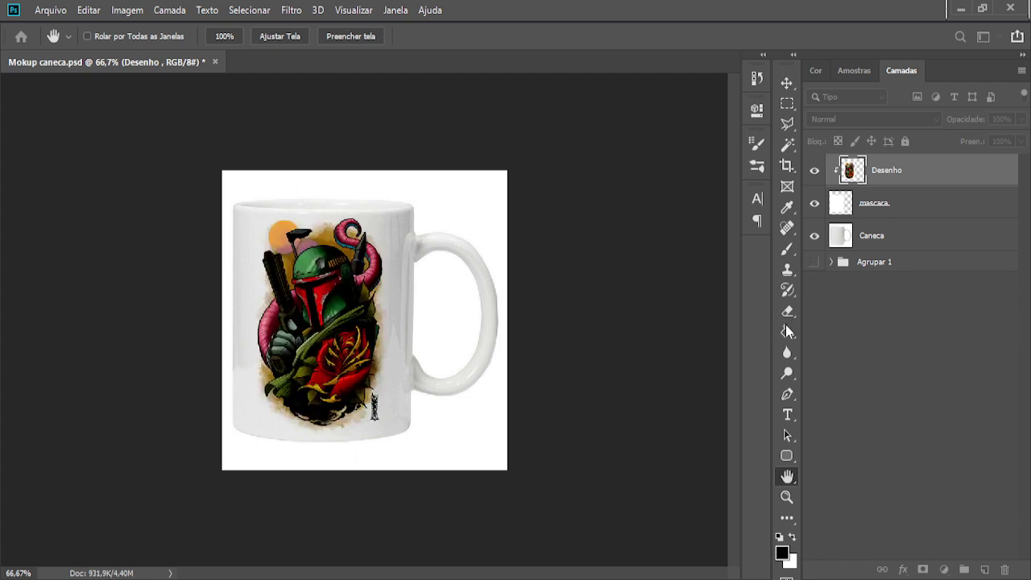
pyautogui.press('2')
pyautogui.press('5')
pyautogui.press('0')
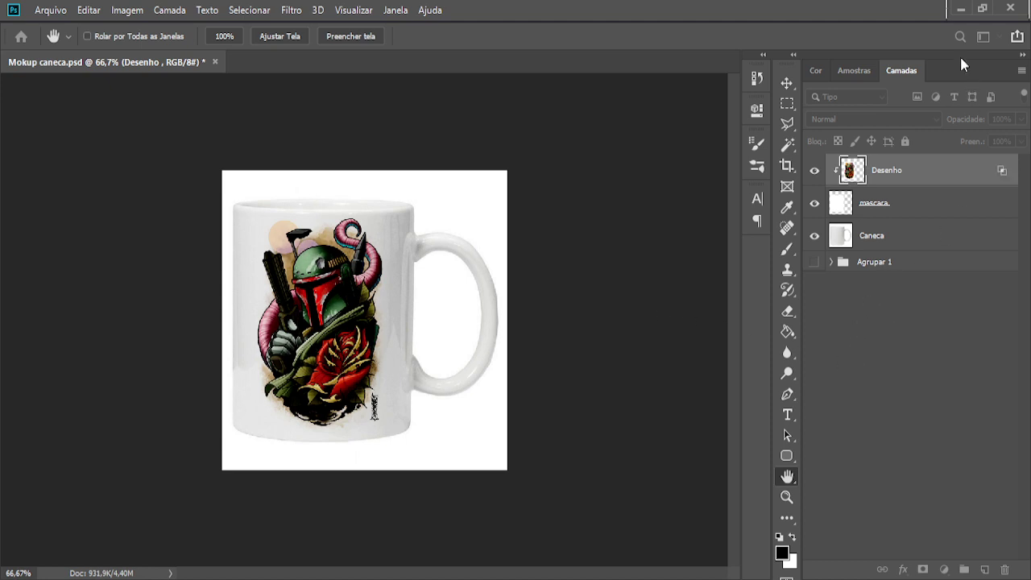
pyautogui.press('v')
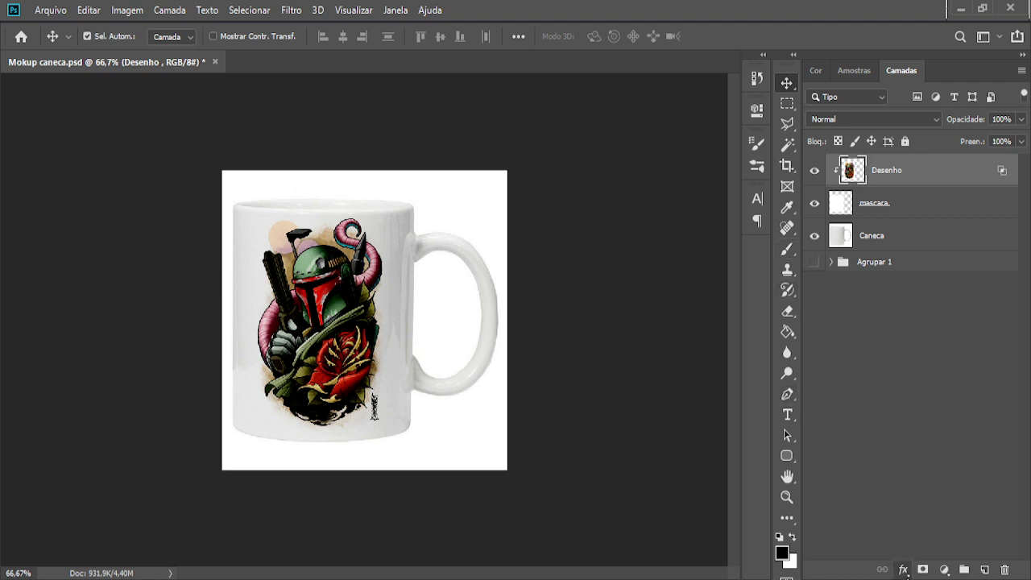
pyautogui.press('h')
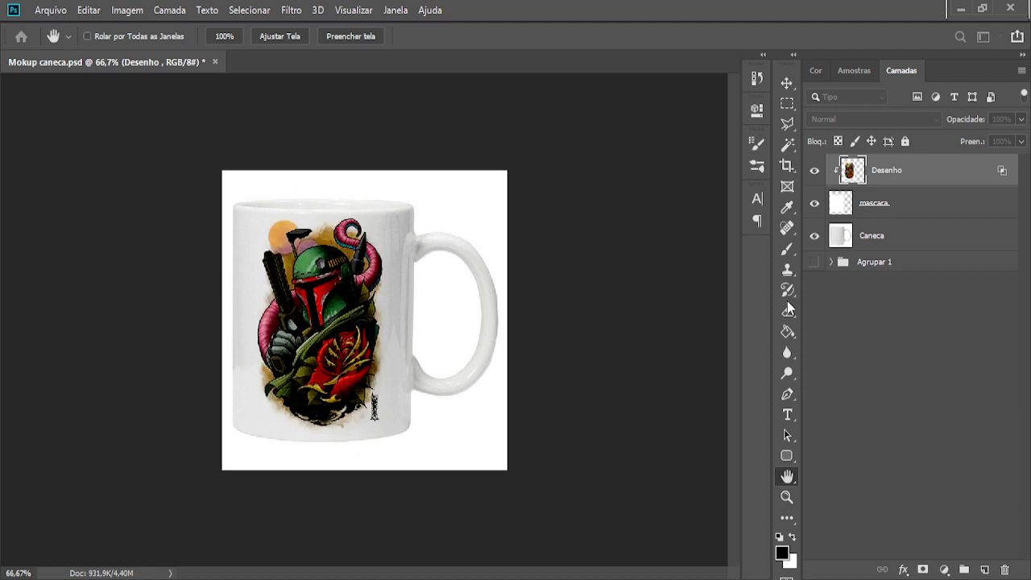
pyautogui.press('v')
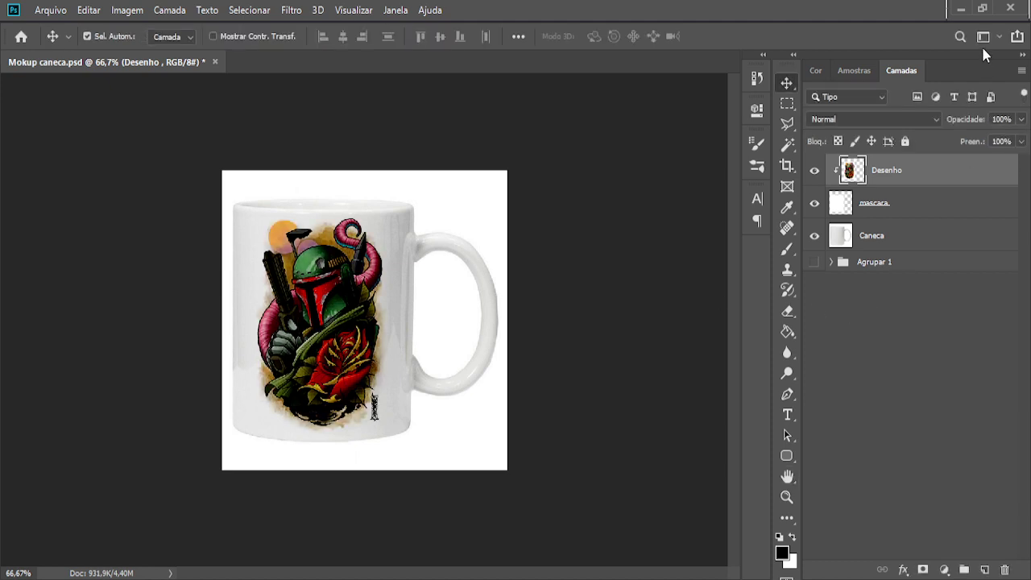
# Set the Desenho layer's fill to 78%.
pyautogui.click(1006, 141)
pyautogui.write('78')
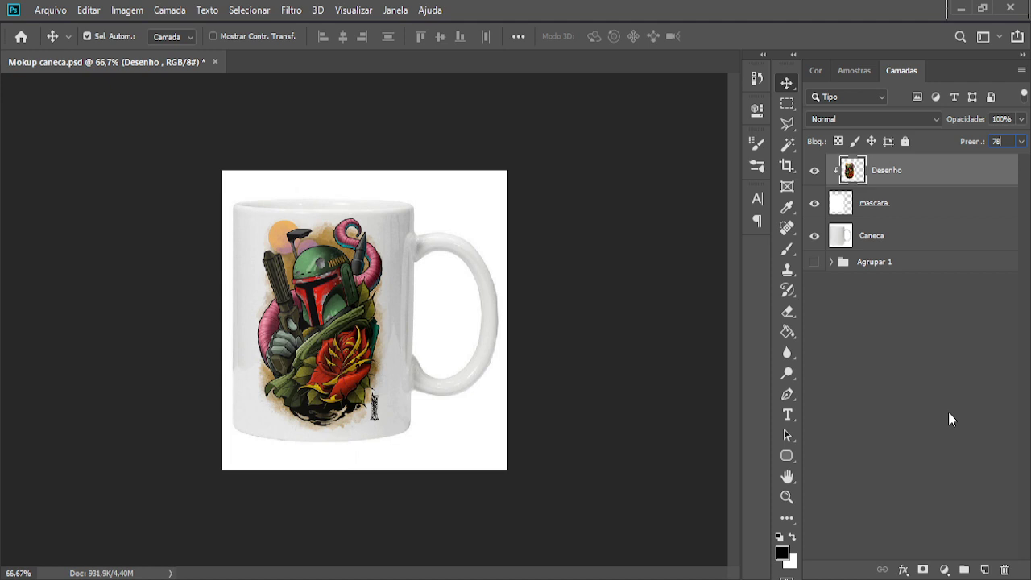
# Hide the Desenho layer and make mascara the active layer.
pyautogui.click(815, 171)
pyautogui.click(850, 206)
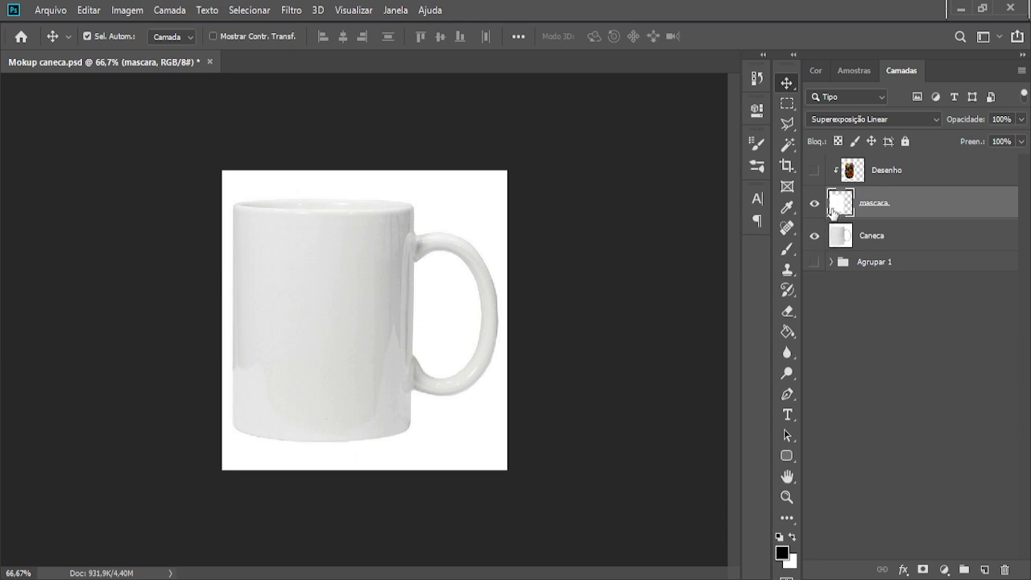
pyautogui.click(841, 240)
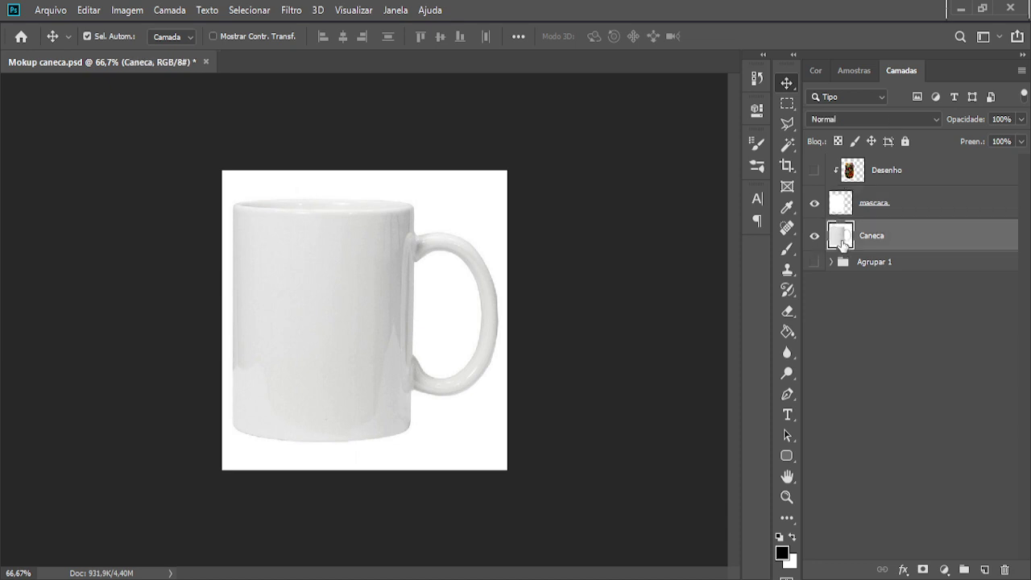
pyautogui.click(840, 206)
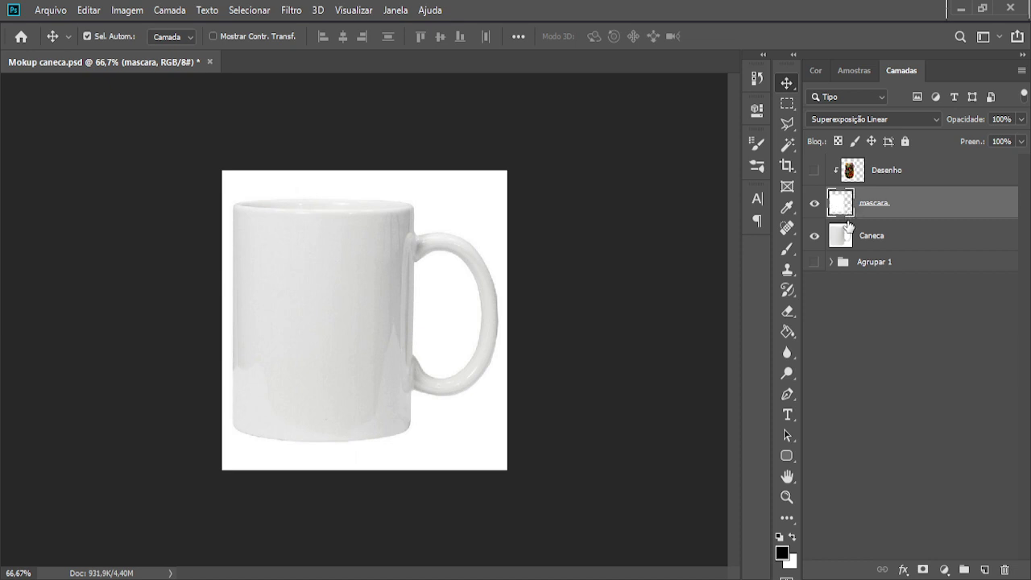
pyautogui.click(840, 240)
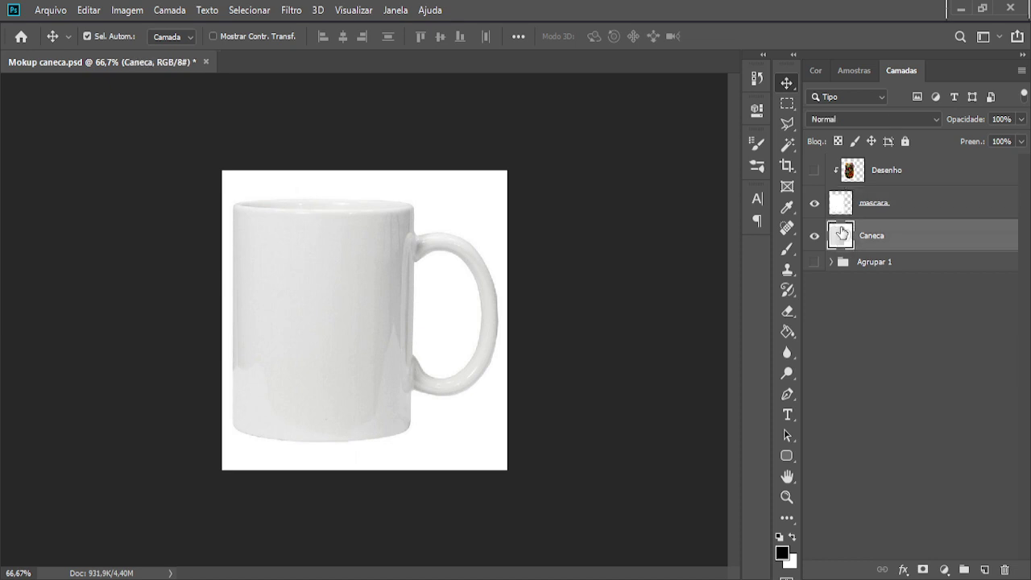
pyautogui.click(840, 208)
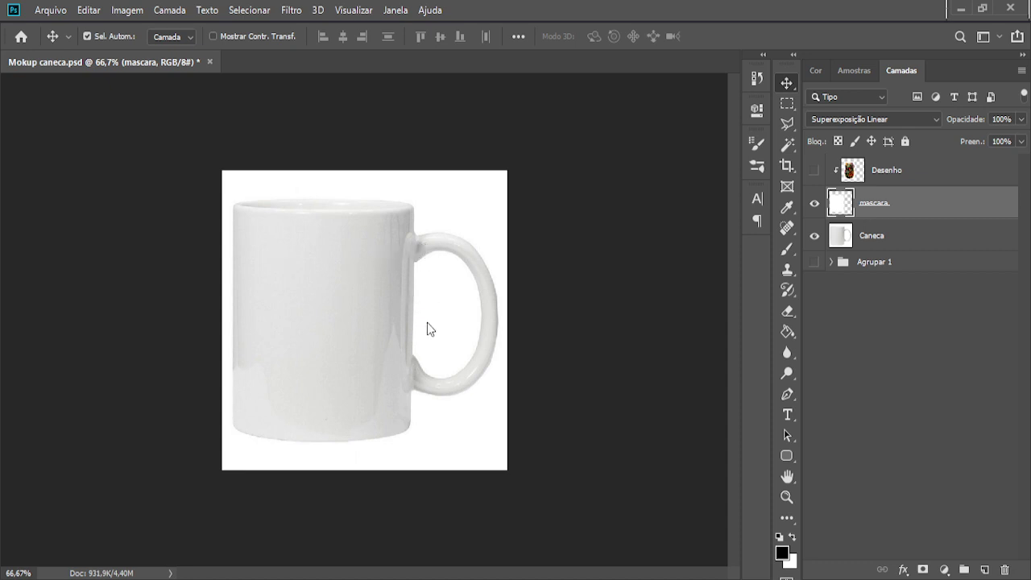
# Place the Despedida do Nene do Vasco image above mascara and scale it proportionally to about 58.6% to cover the mug body.
pyautogui.moveTo(373, 361); pyautogui.dragTo(373, 362)
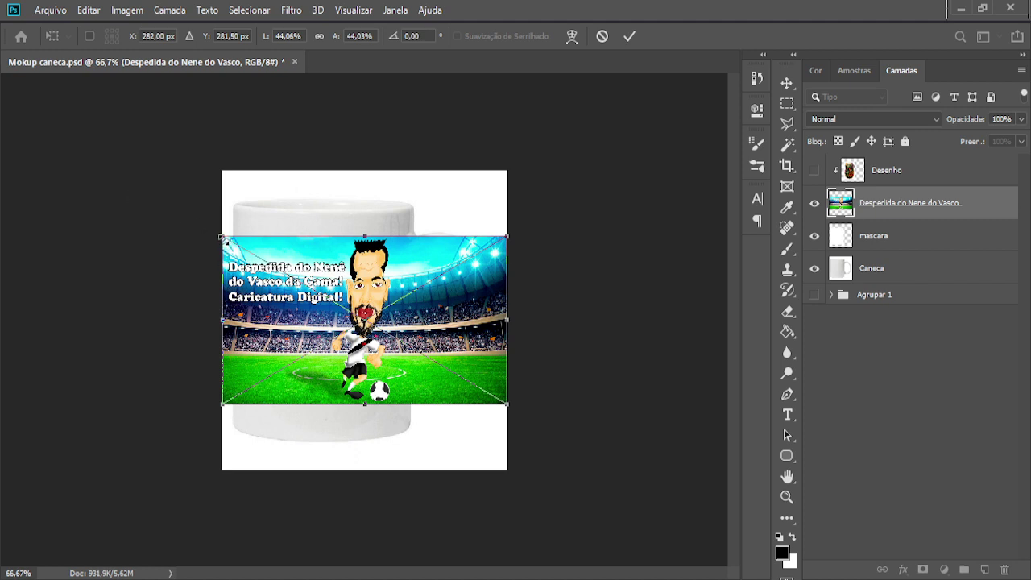
pyautogui.click(319, 36)
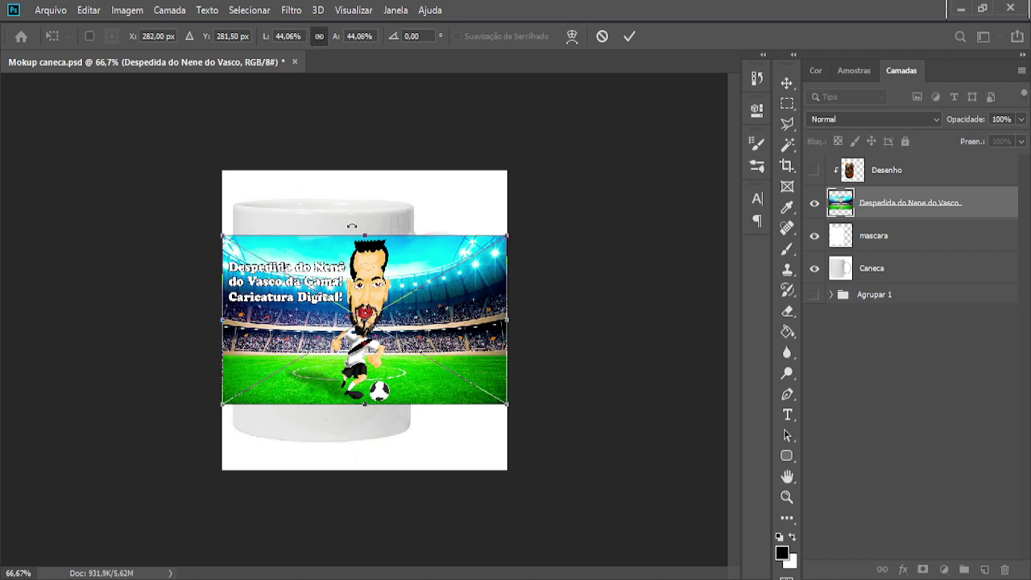
pyautogui.moveTo(218, 232); pyautogui.dragTo(190, 196)
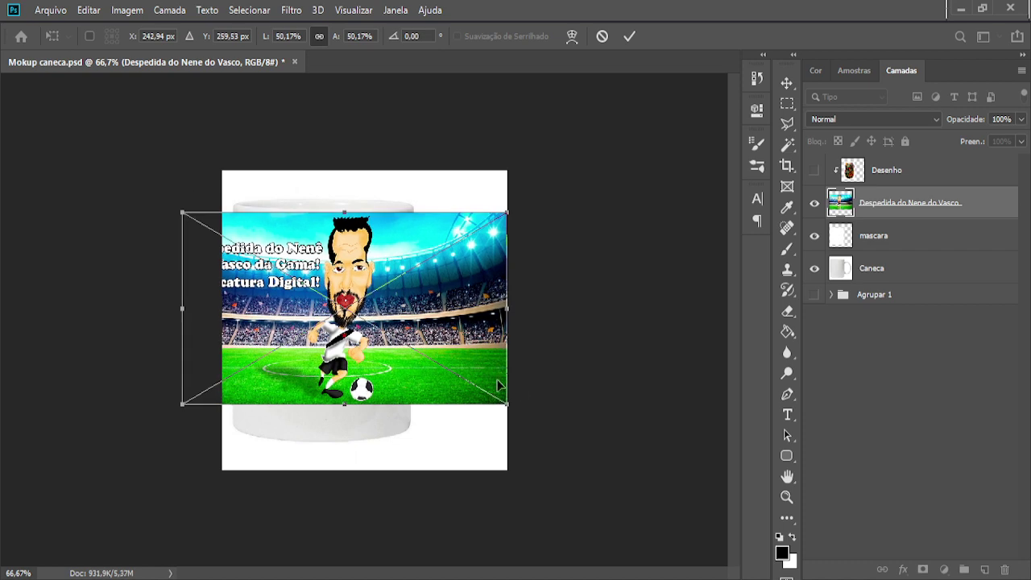
pyautogui.moveTo(507, 404); pyautogui.dragTo(567, 433)
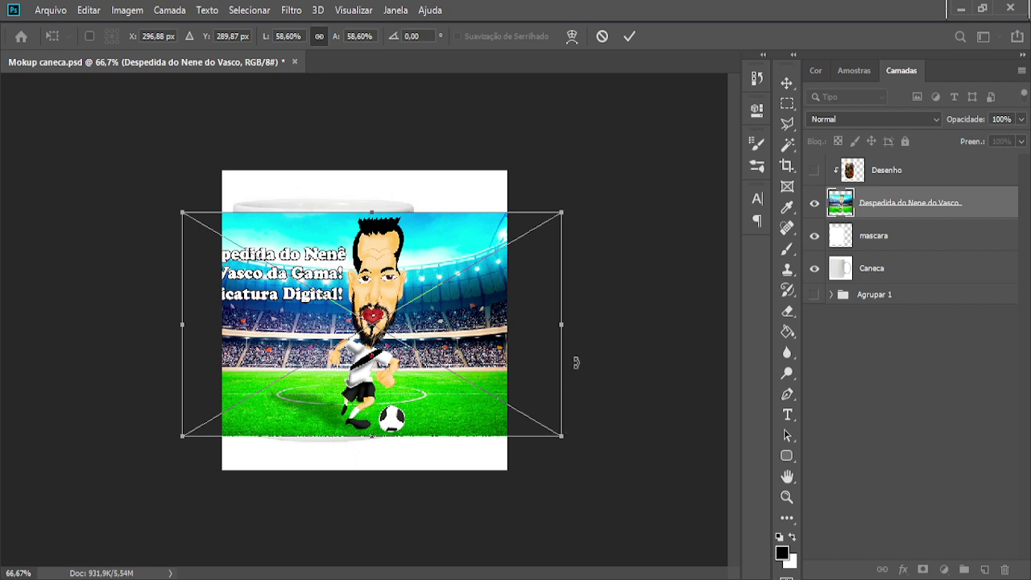
pyautogui.click(634, 35)
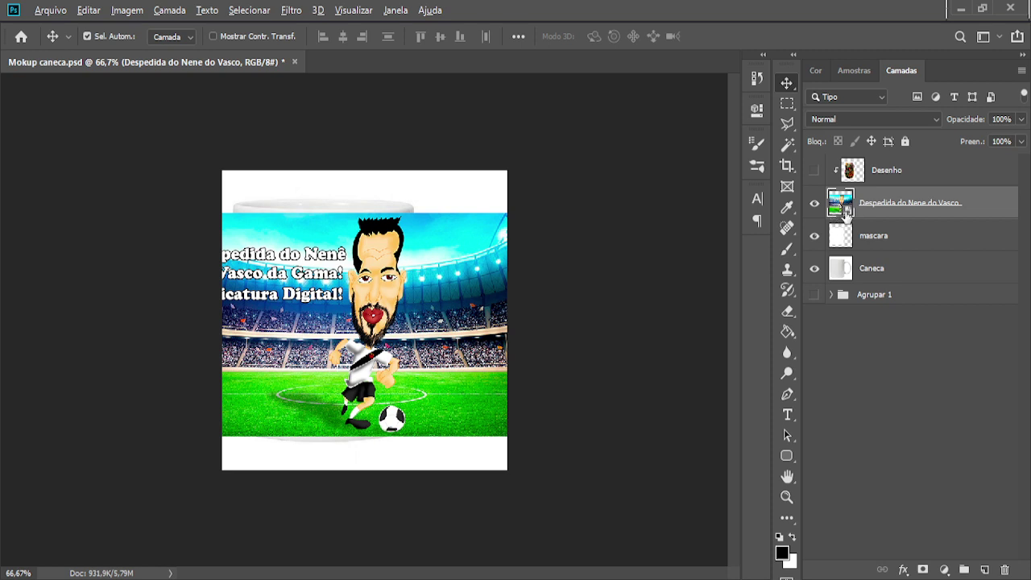
# Clip the Despedida do Nene do Vasco layer to mascara and set its fill to 78%.
pyautogui.keyDown('alt'); pyautogui.click(844, 211); pyautogui.keyUp('alt')
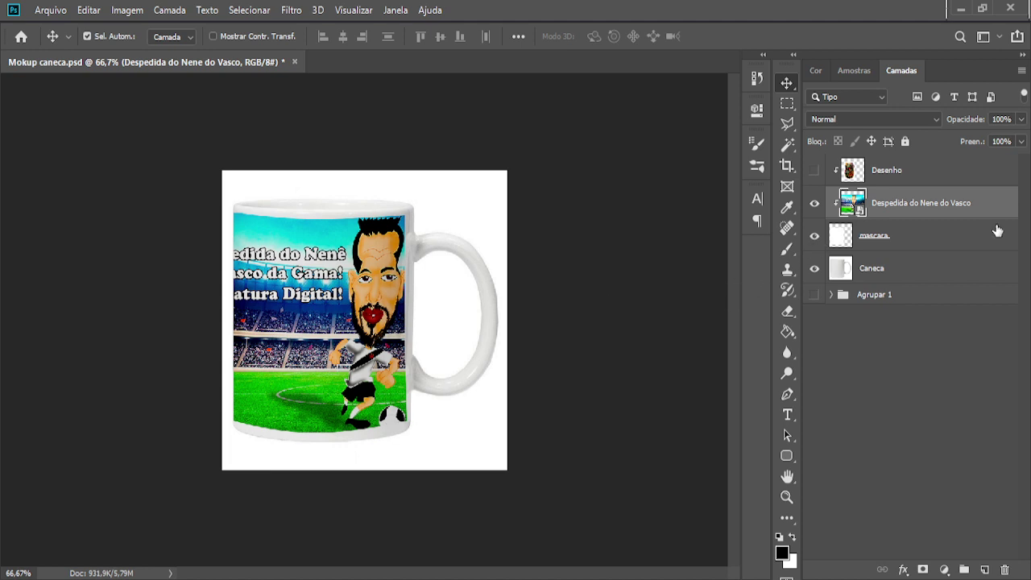
pyautogui.click(1010, 118)
pyautogui.click(991, 142)
pyautogui.write('78')
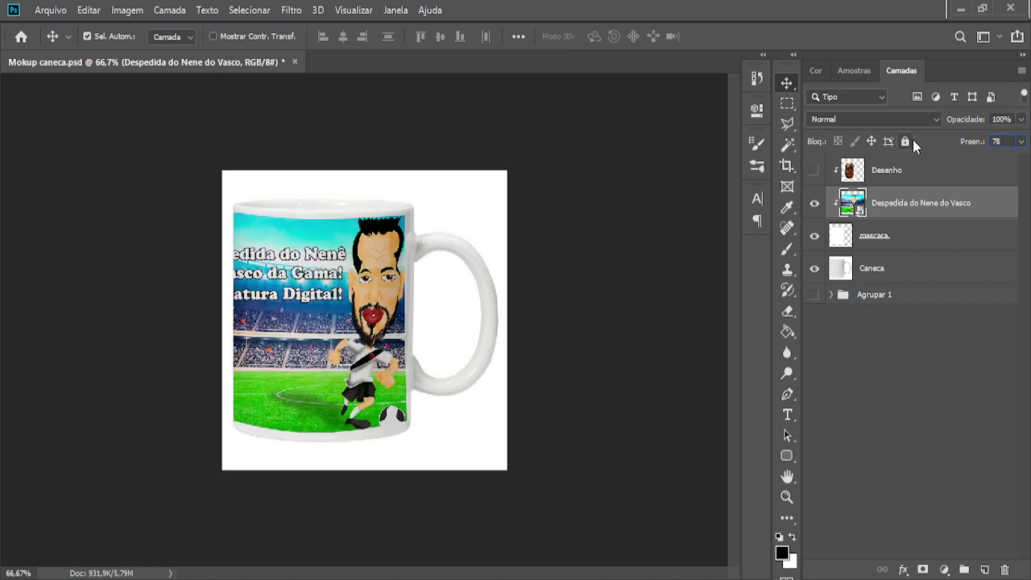
pyautogui.press('Return')
# Shift the caricature image left so the figure sits near the mug body's centre, and compare with the layer off and on.
pyautogui.moveTo(309, 301); pyautogui.dragTo(363, 318)
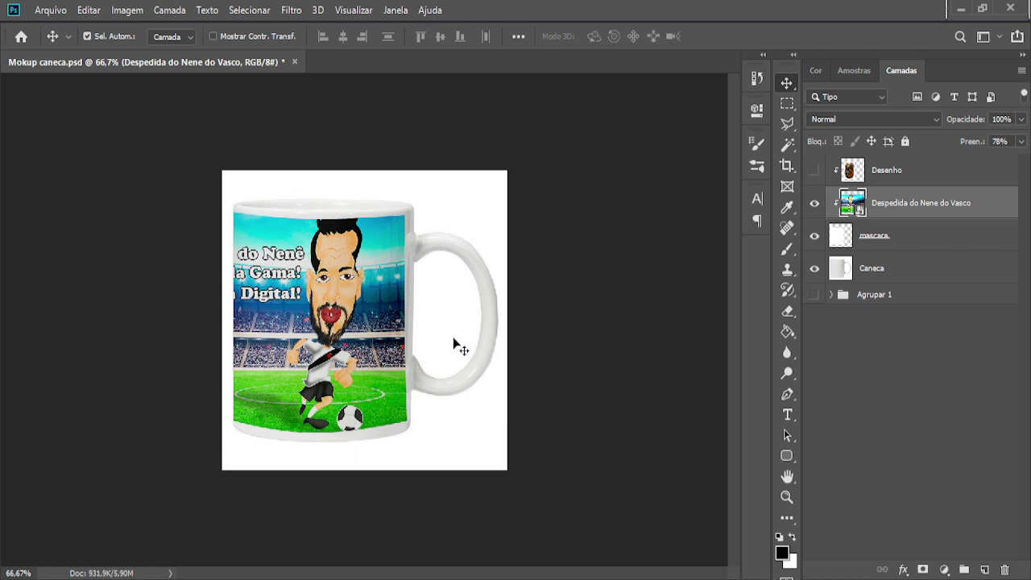
pyautogui.click(814, 203)
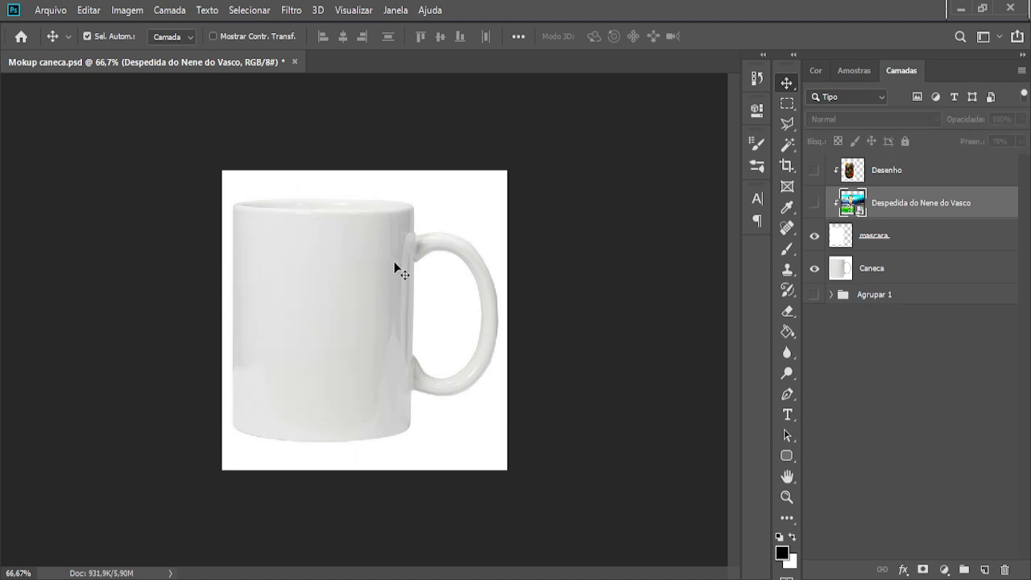
pyautogui.click(814, 203)
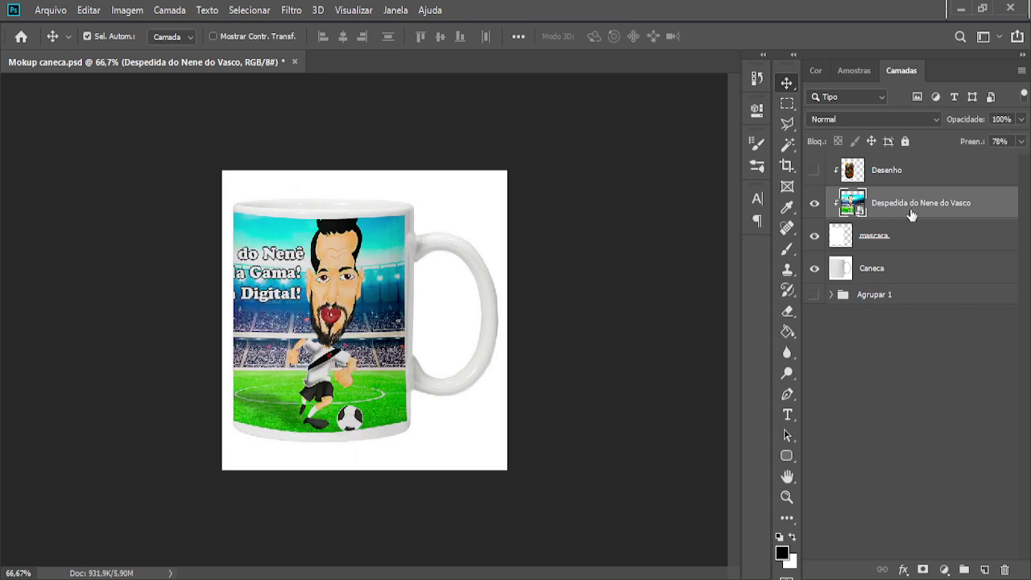
pyautogui.click(1004, 141)
pyautogui.press('Return')
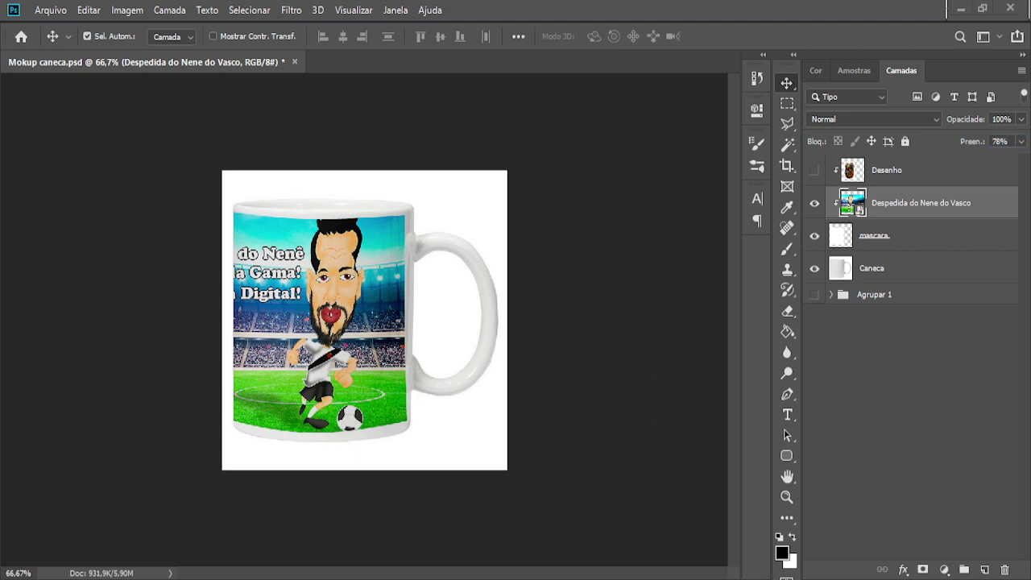